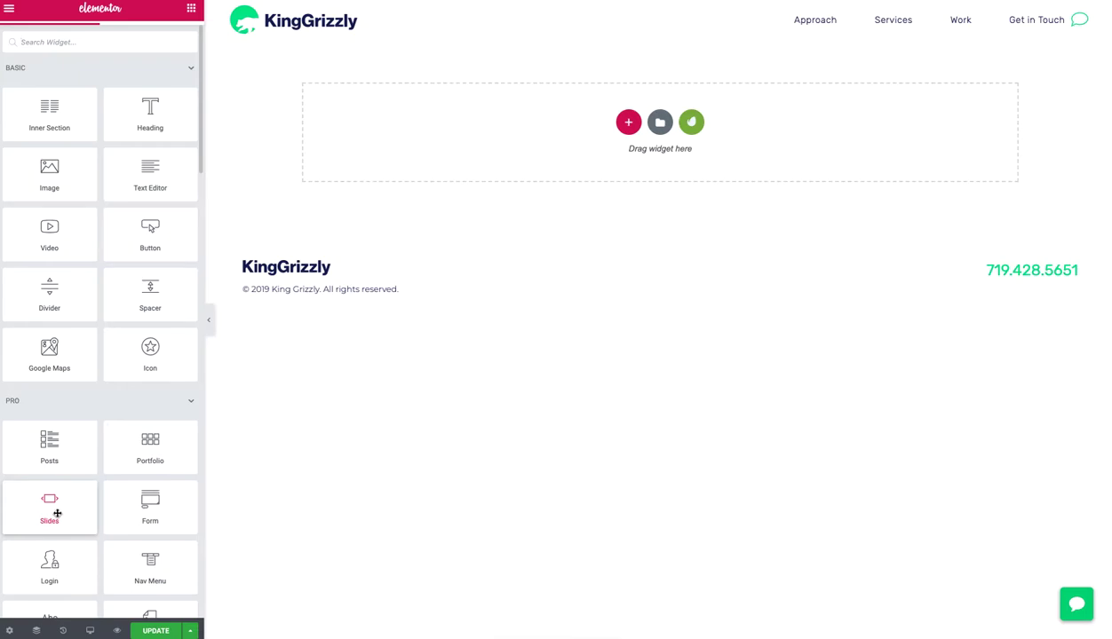
Add a Slides widget to the empty page area and set its section's content width to Full Width.
left_click_drag(51, 517, 474, 154)
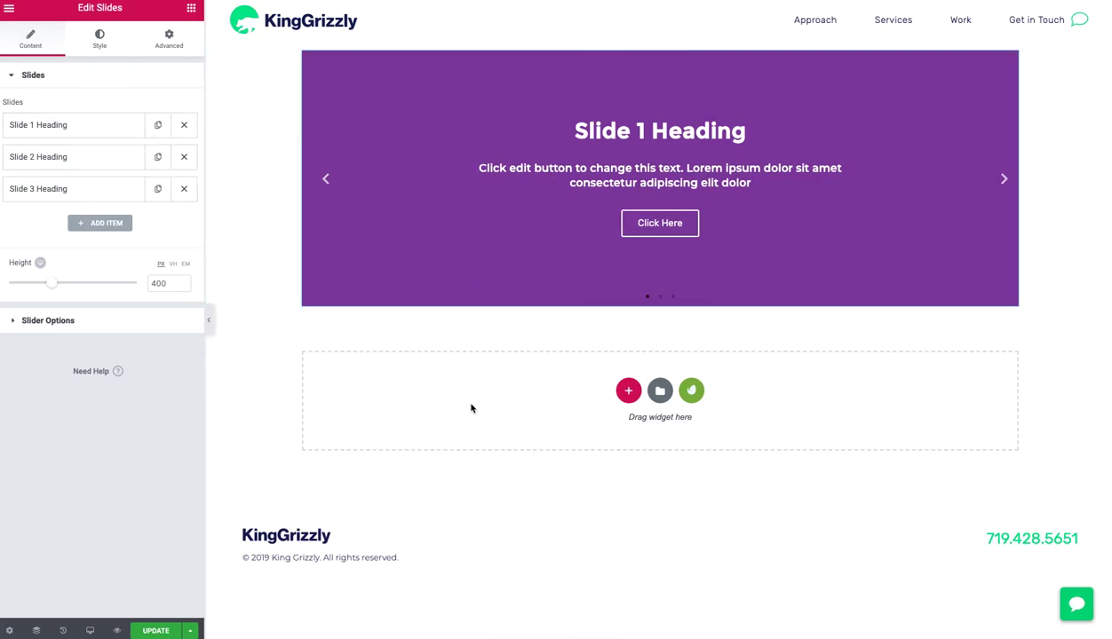
left_click(661, 41)
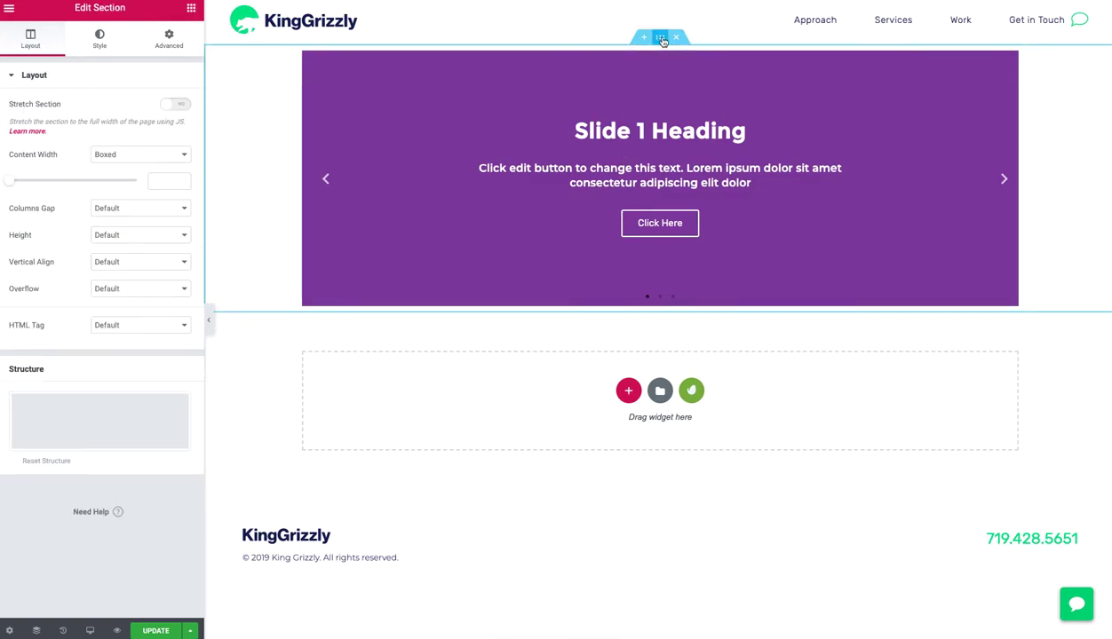
left_click(142, 155)
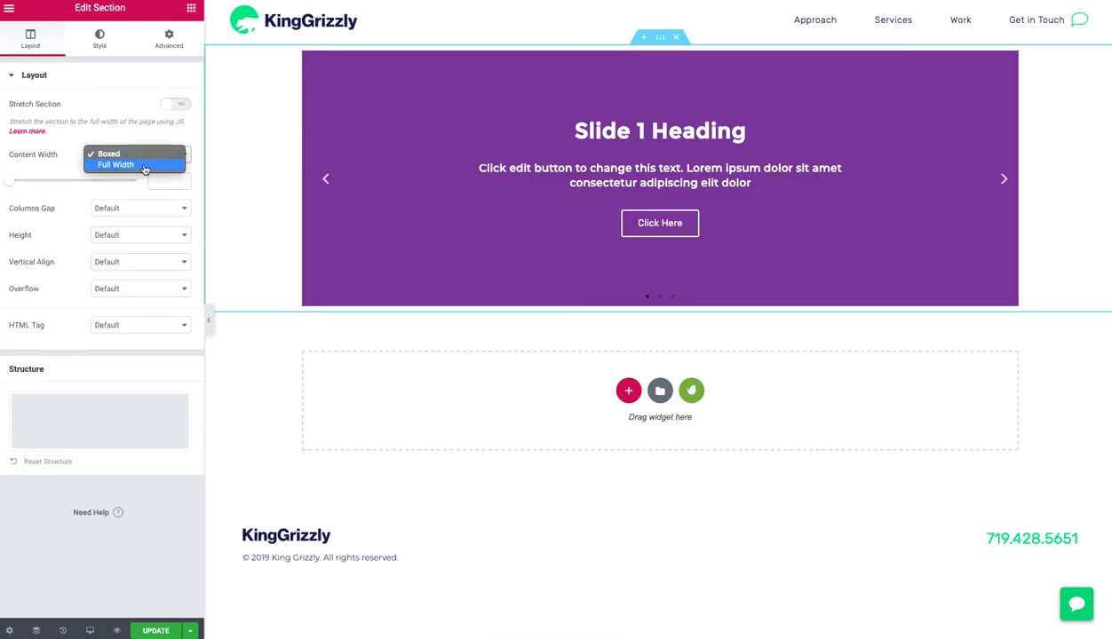
left_click(124, 165)
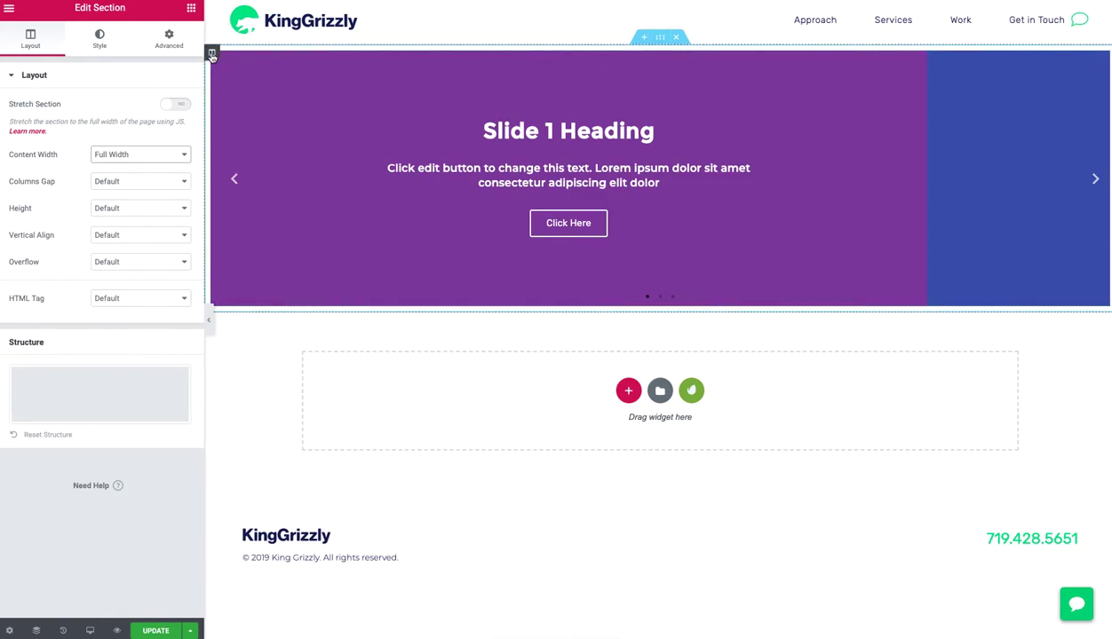
Set the padding of the column holding the slider to 0 on all sides.
left_click(211, 54)
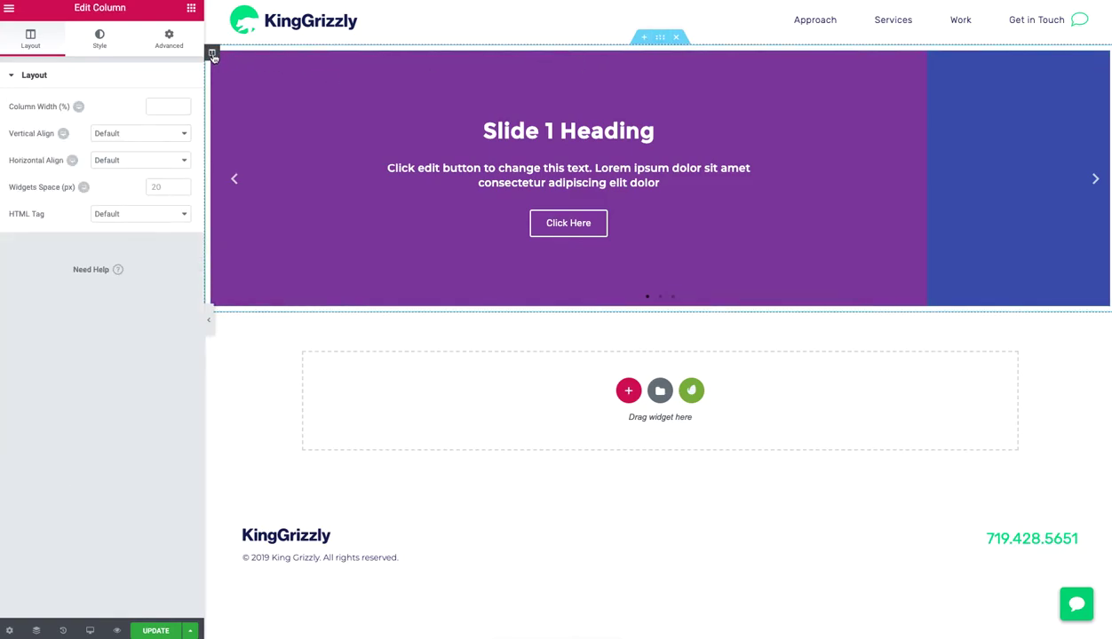
left_click(168, 39)
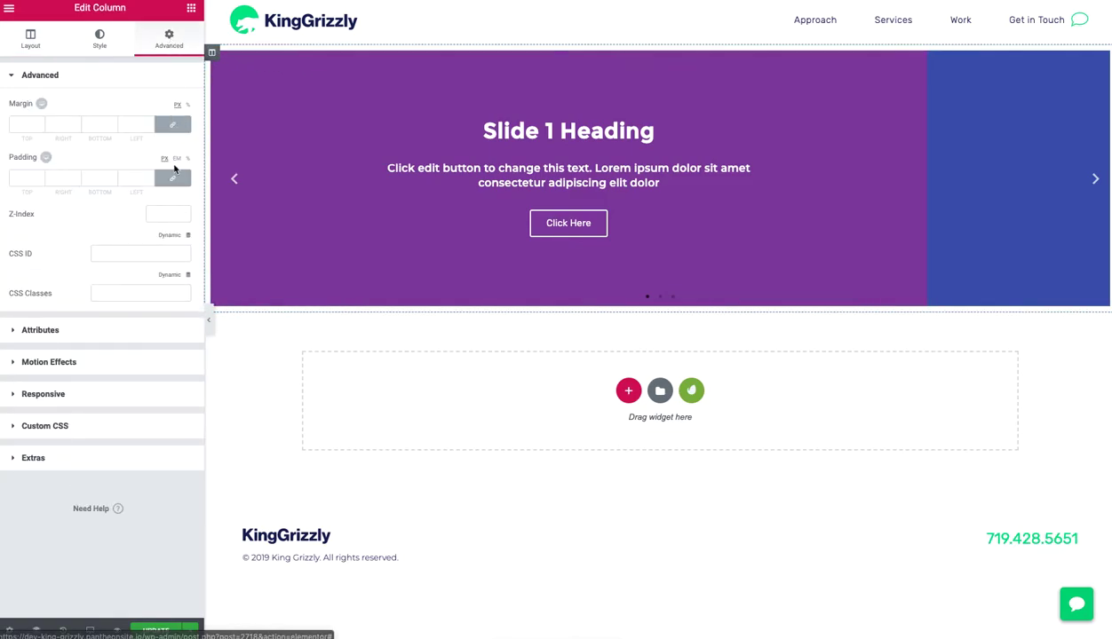
left_click(173, 181)
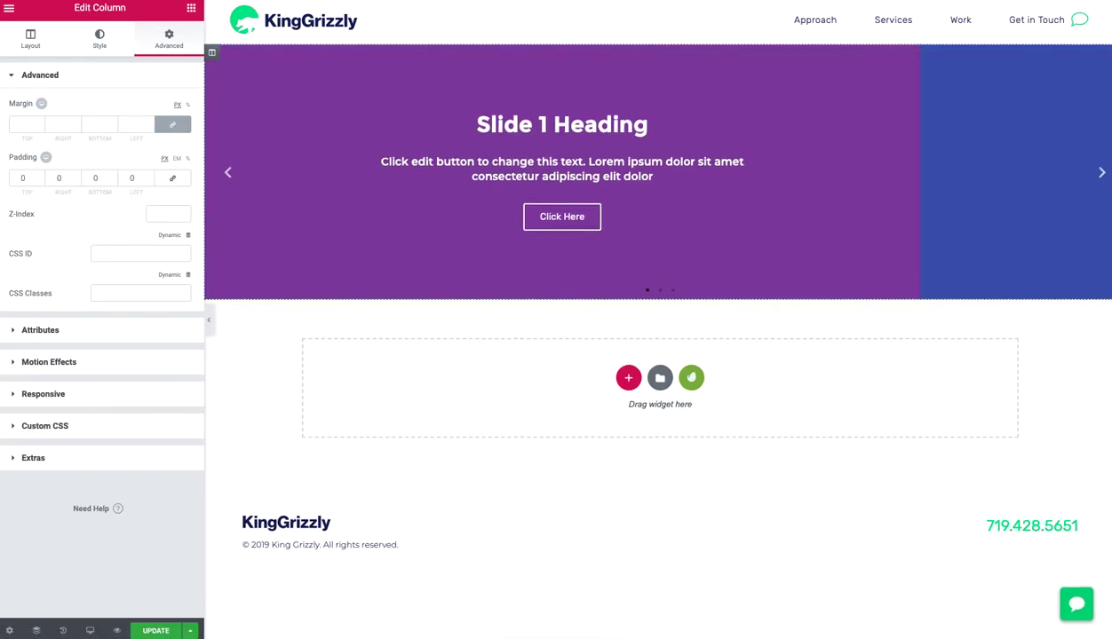
mouse_move(1109, 636)
left_mouse_down()
mouse_move(1028, 596)
mouse_move(1043, 586)
mouse_move(1109, 636)
left_mouse_up()
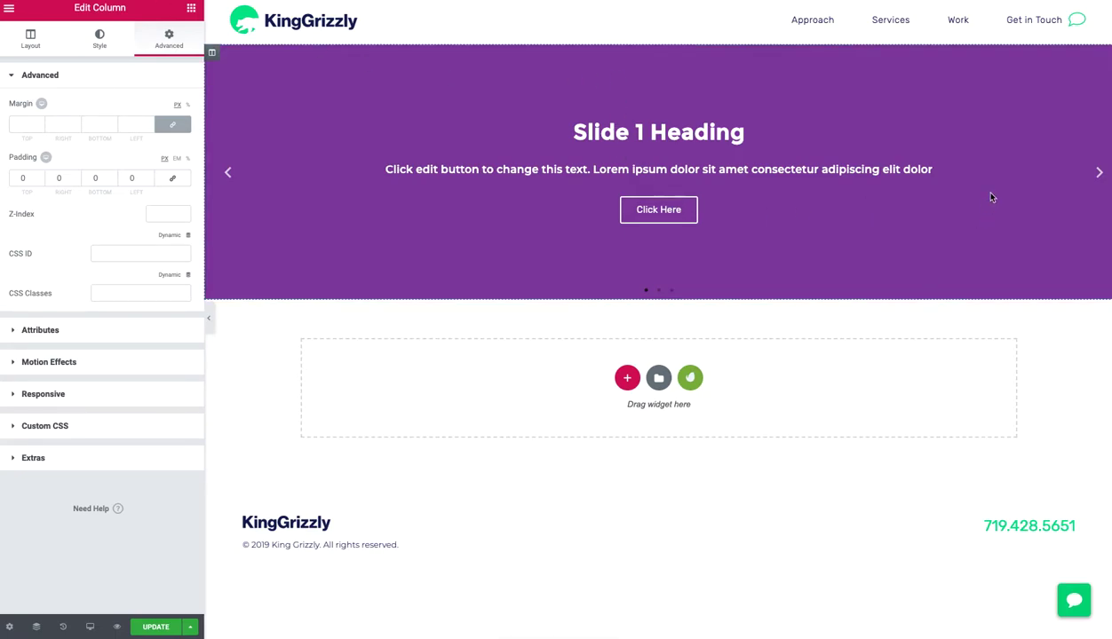
Set adult-bottle-chairs-1467942.jpg from the media library as the background image of the first slide in the Slides widget.
left_click(1106, 52)
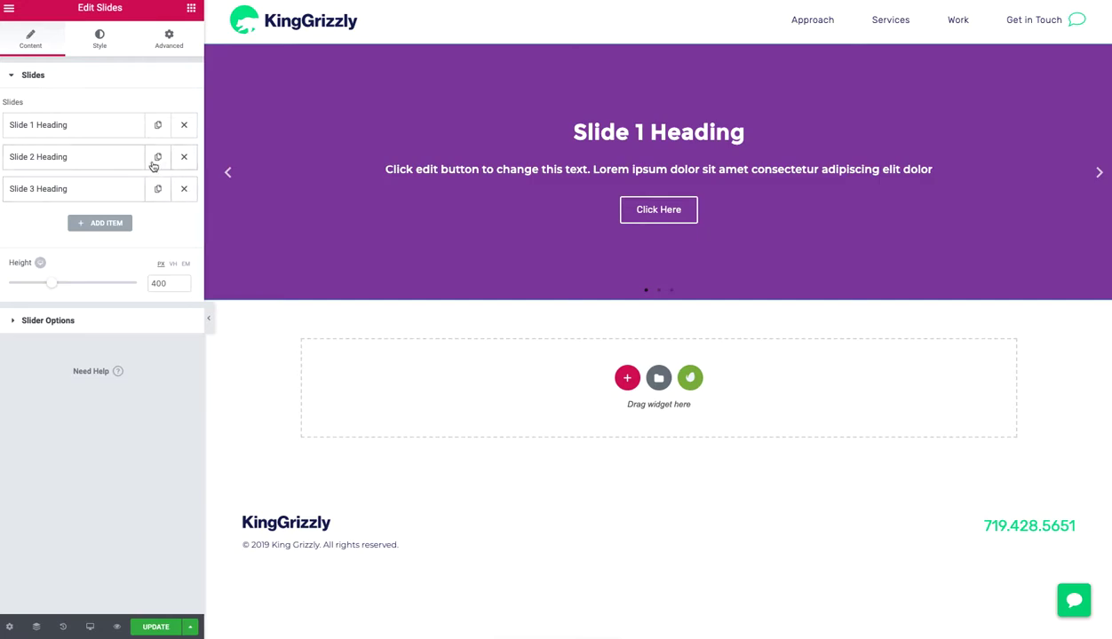
left_click(103, 188)
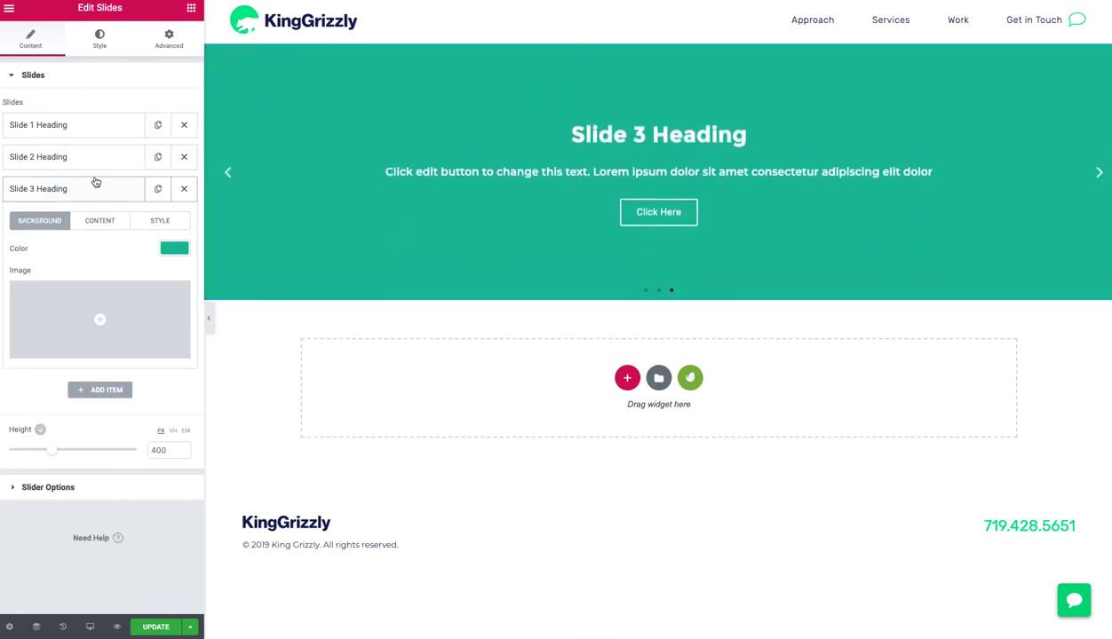
left_click(85, 157)
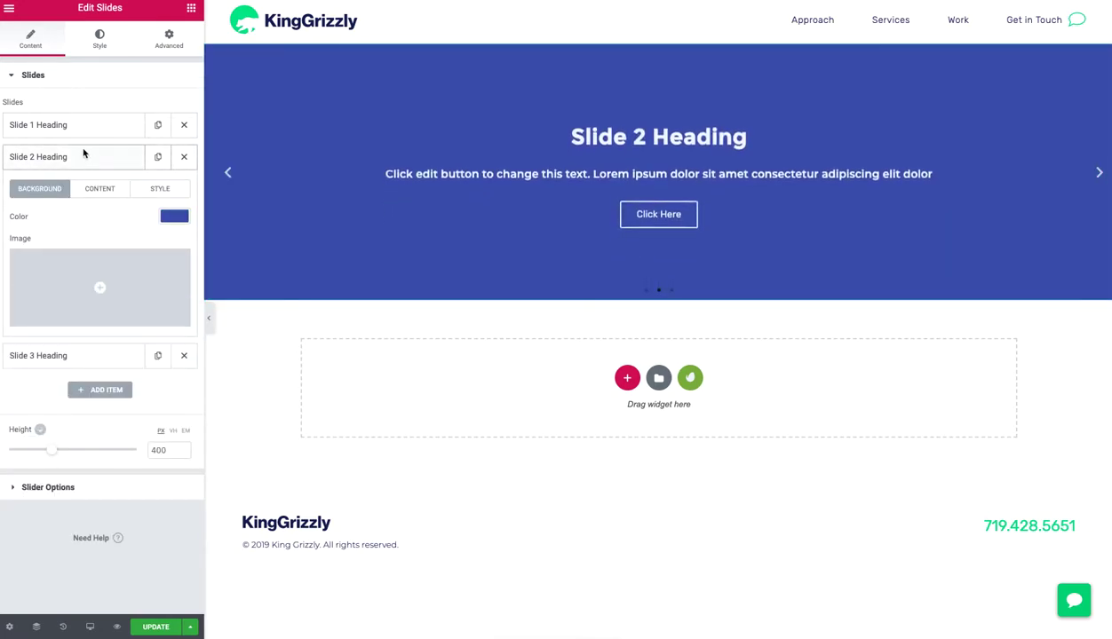
left_click(80, 127)
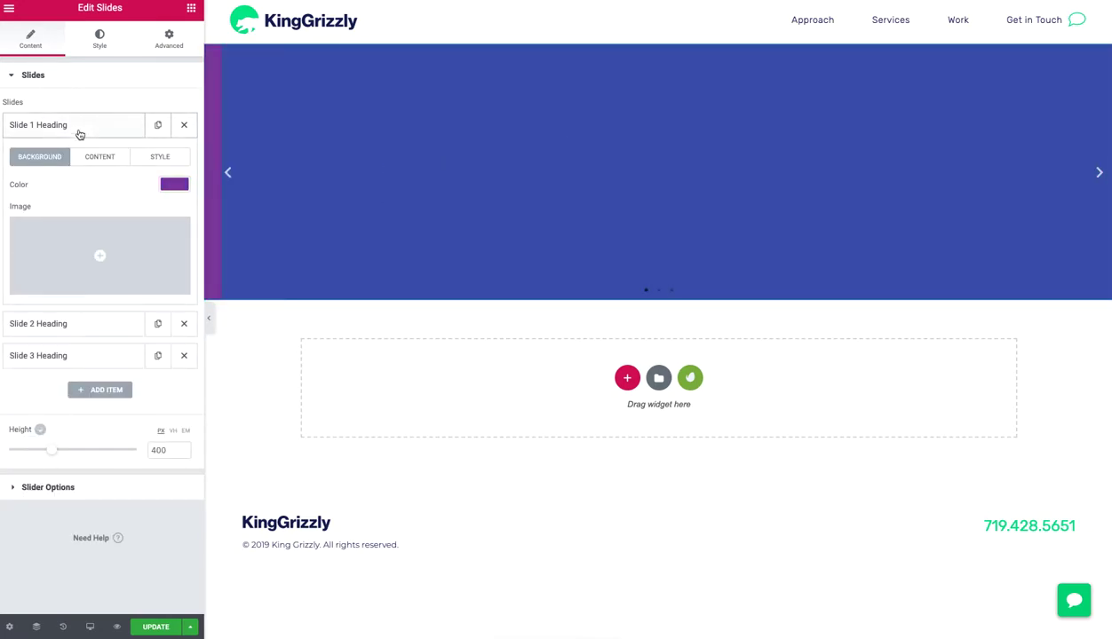
left_click(60, 234)
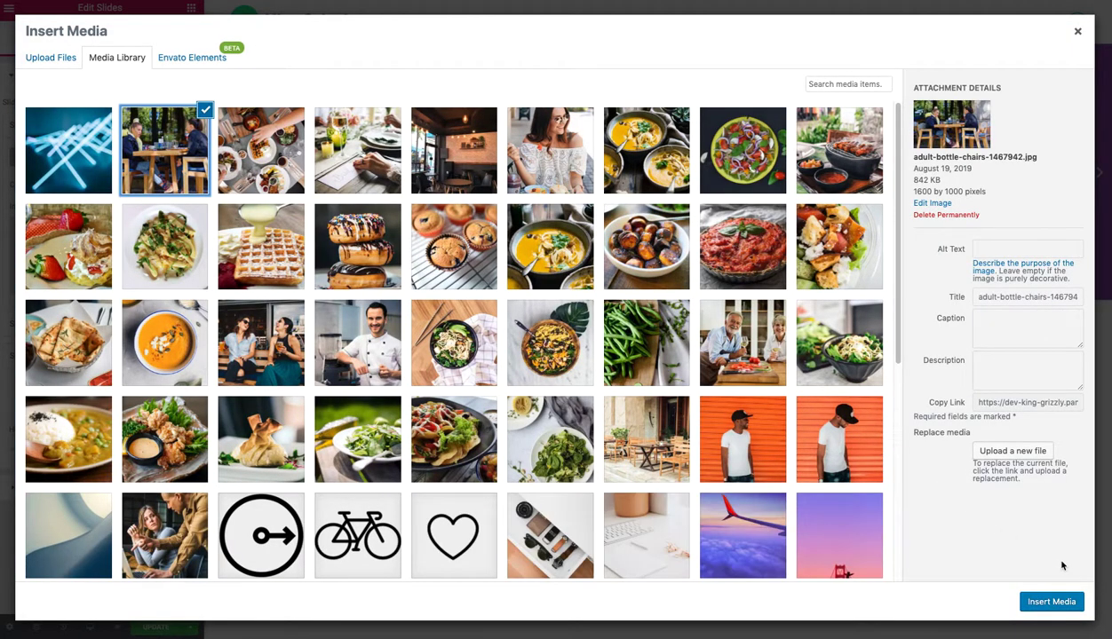
left_click(1052, 602)
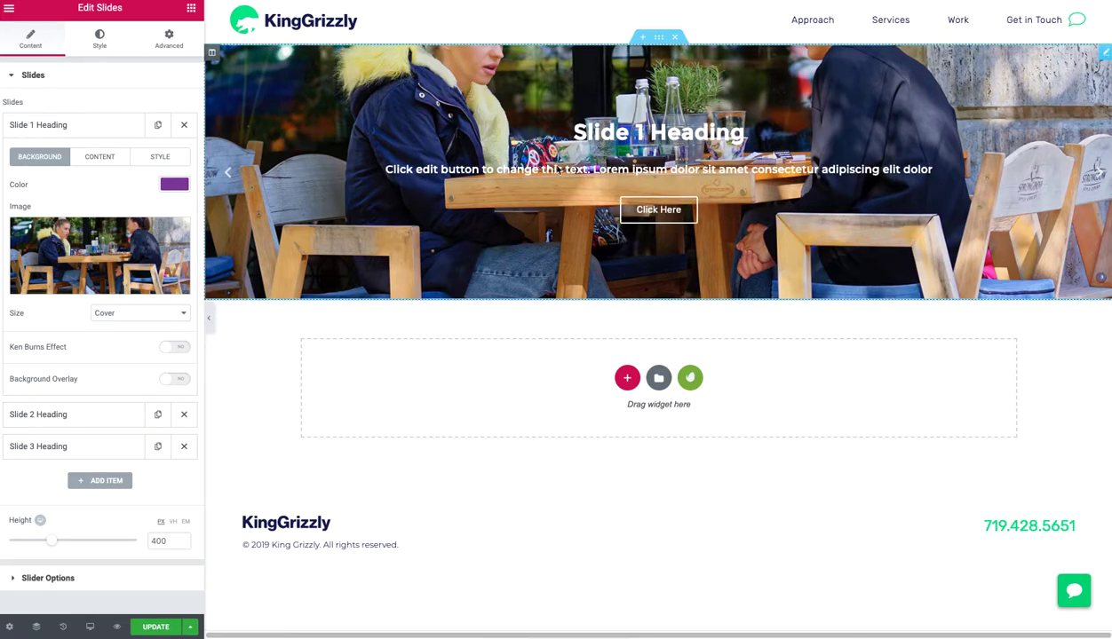
Try the Contain size on the first slide's background image and switch it back to Cover.
left_click(107, 312)
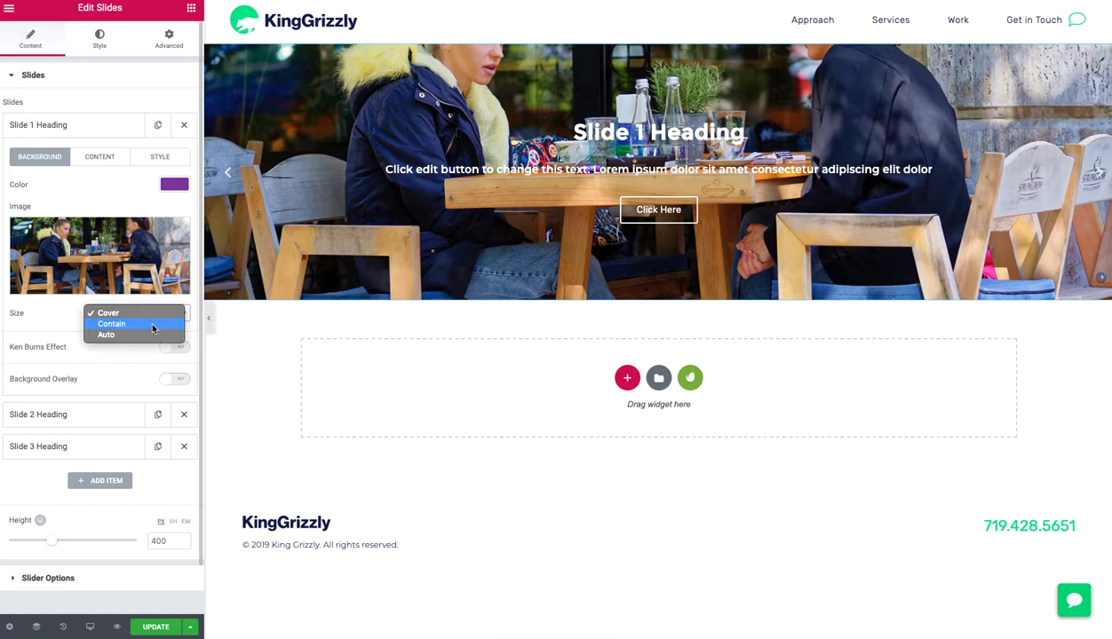
left_click(152, 325)
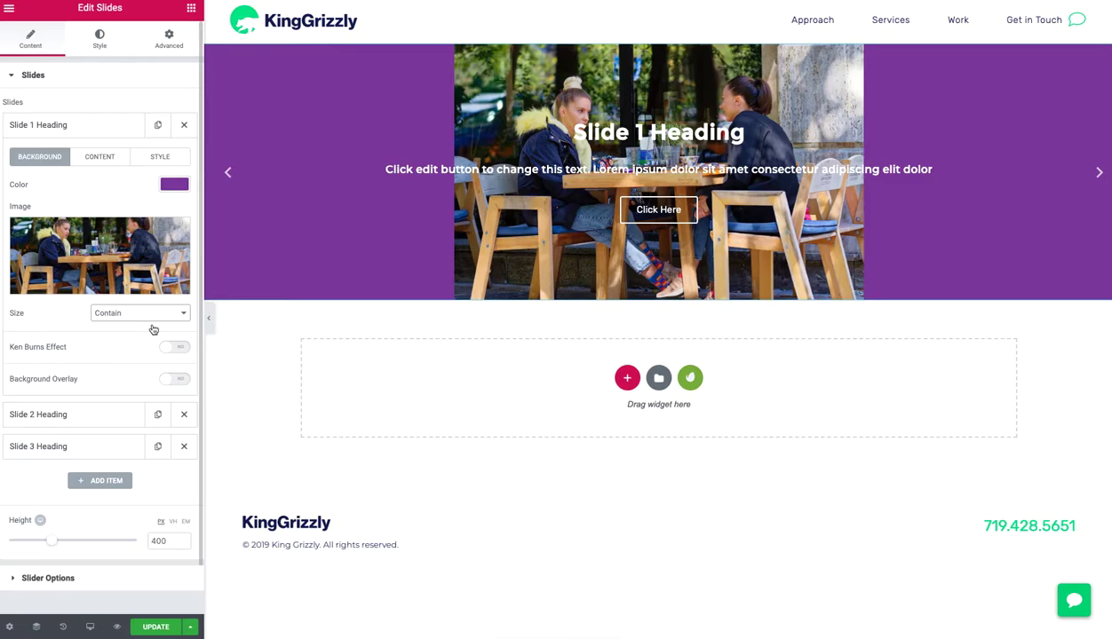
left_click(139, 316)
left_click(134, 304)
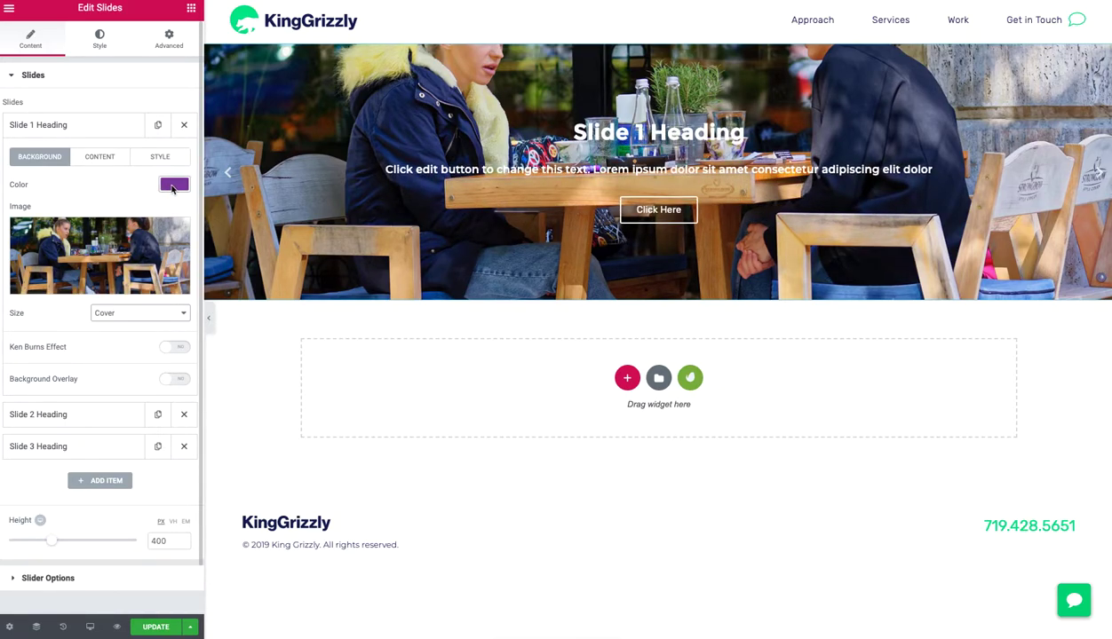
Enable the background overlay on the first slide and collapse that slide's settings.
left_click(178, 380)
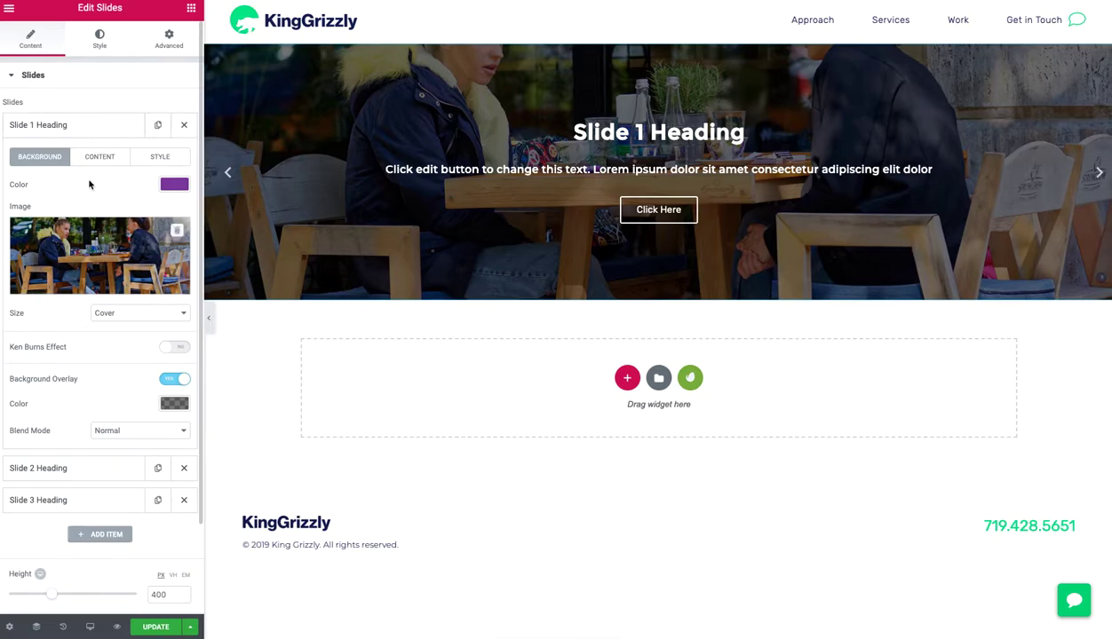
left_click(98, 127)
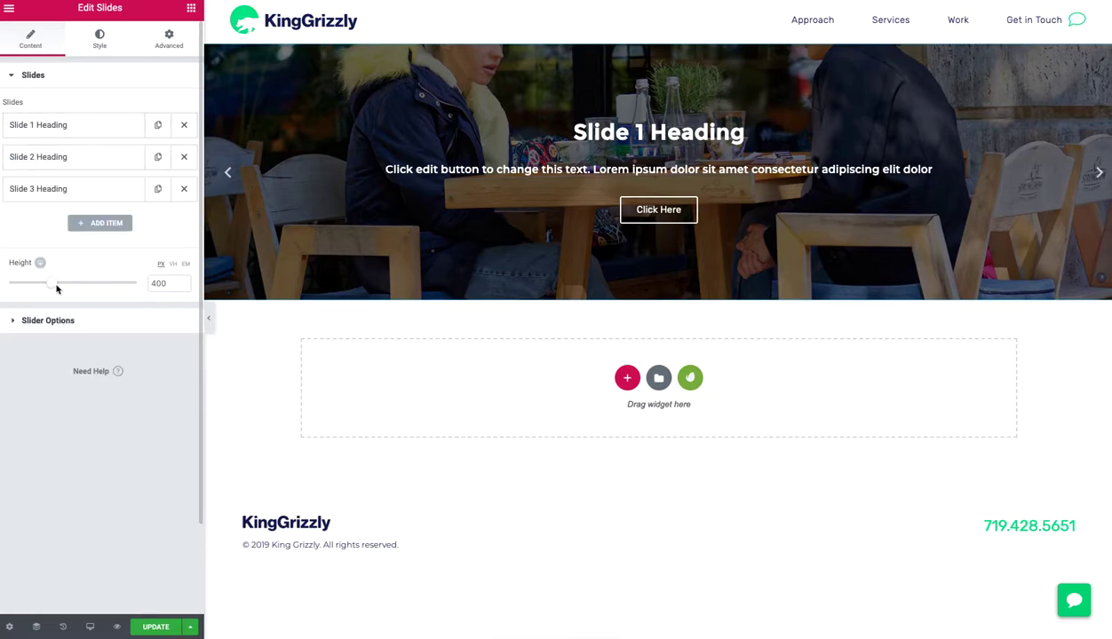
Set the slider's height to 70 VH.
left_click_drag(56, 287, 68, 286)
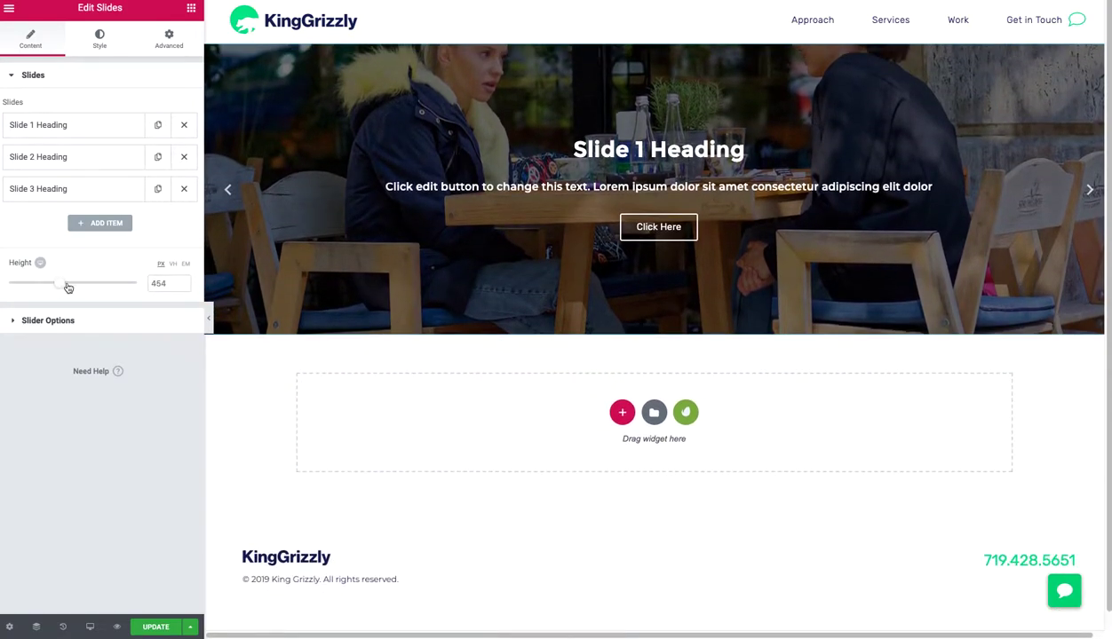
left_click(174, 266)
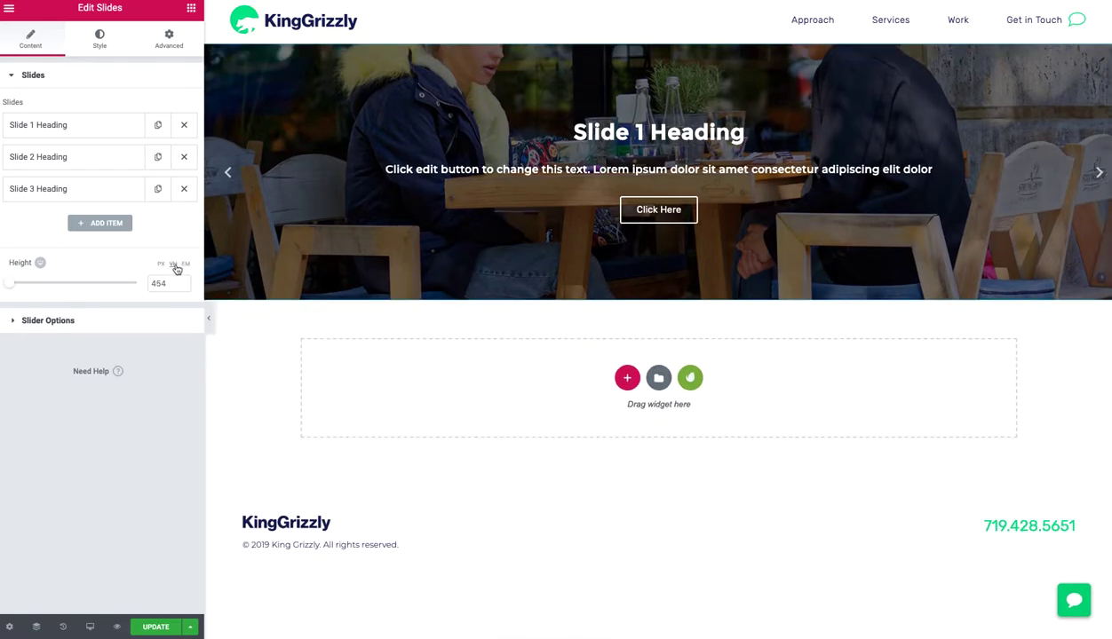
left_click_drag(175, 286, 150, 285)
key("BackSpace")
left_click_drag(11, 283, 100, 297)
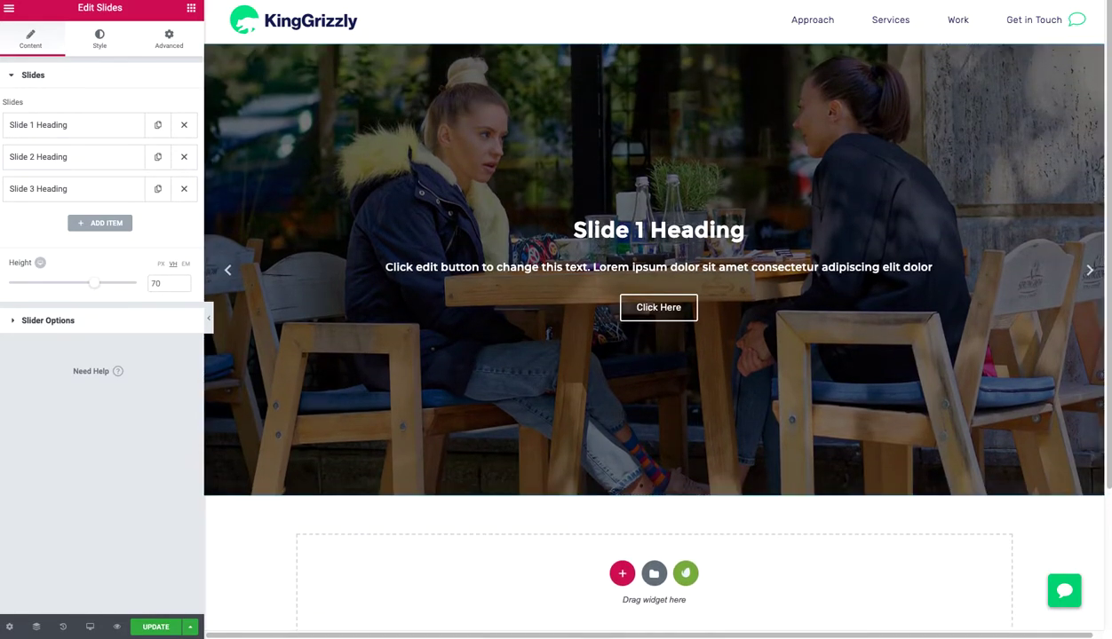
mouse_move(1106, 635)
left_mouse_down()
mouse_move(1110, 434)
mouse_move(1108, 631)
left_mouse_up()
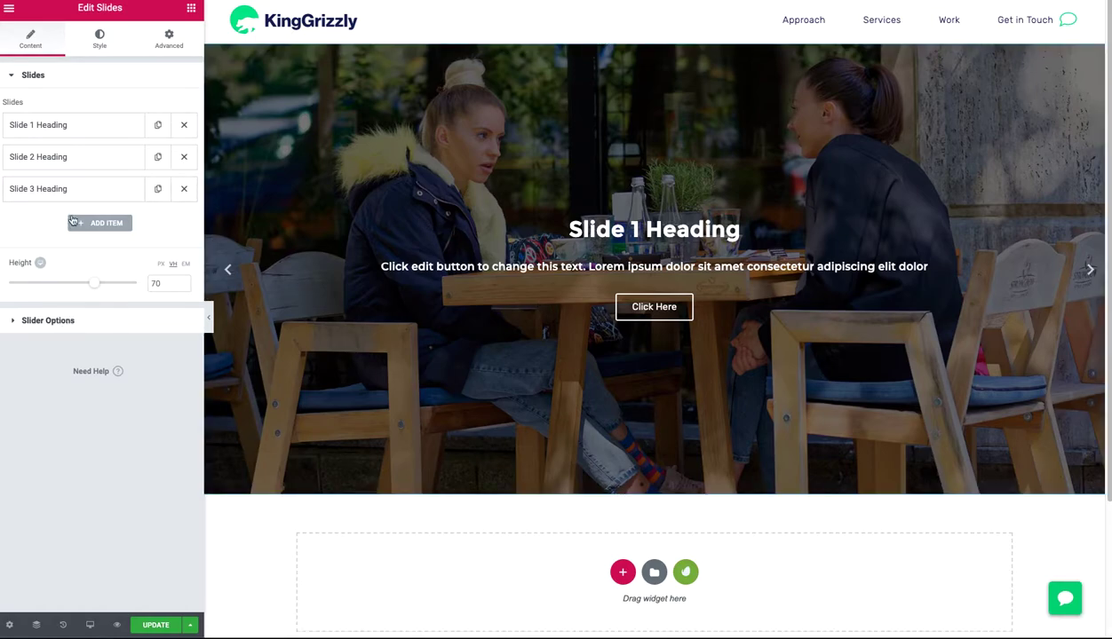
Try the Ken Burns effect on the first slide with zoom direction Out, and turn the effect back off.
left_click(70, 129)
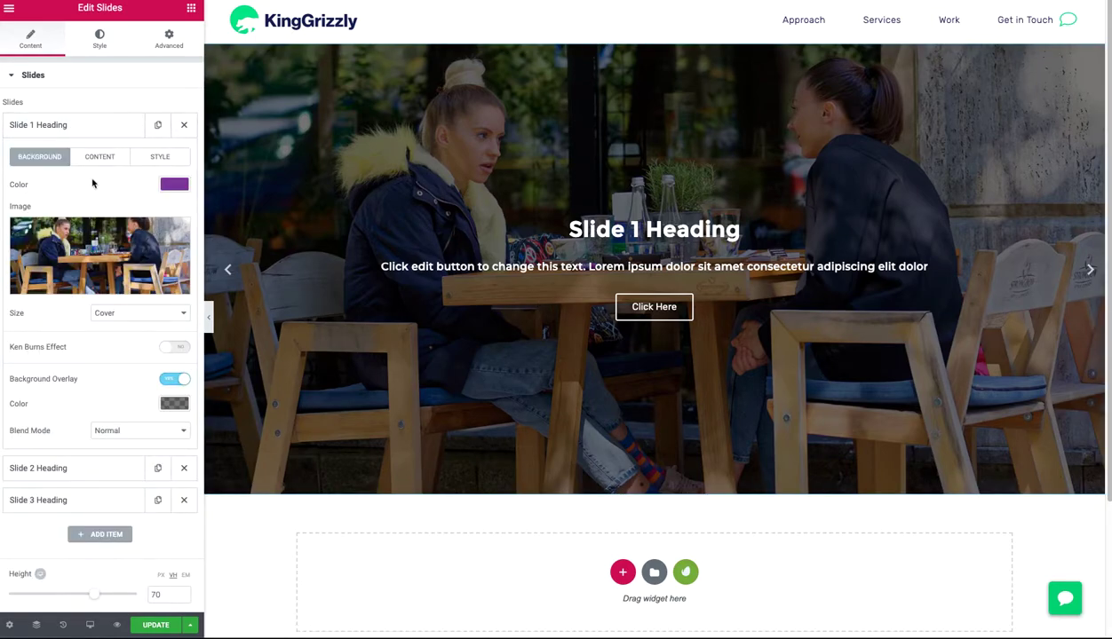
left_click(169, 347)
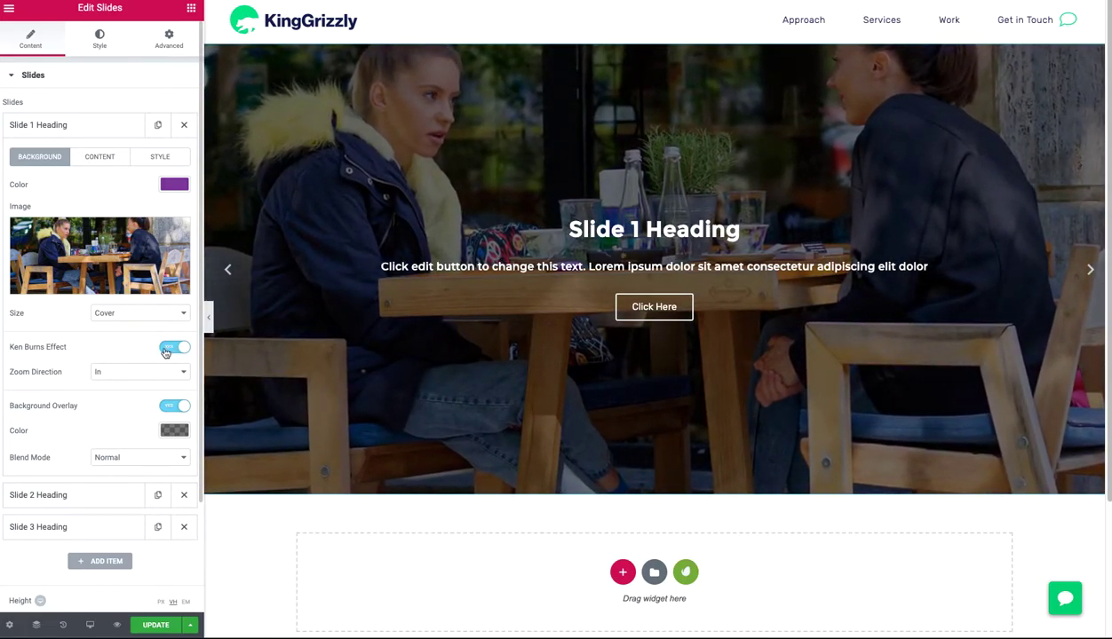
left_click(157, 371)
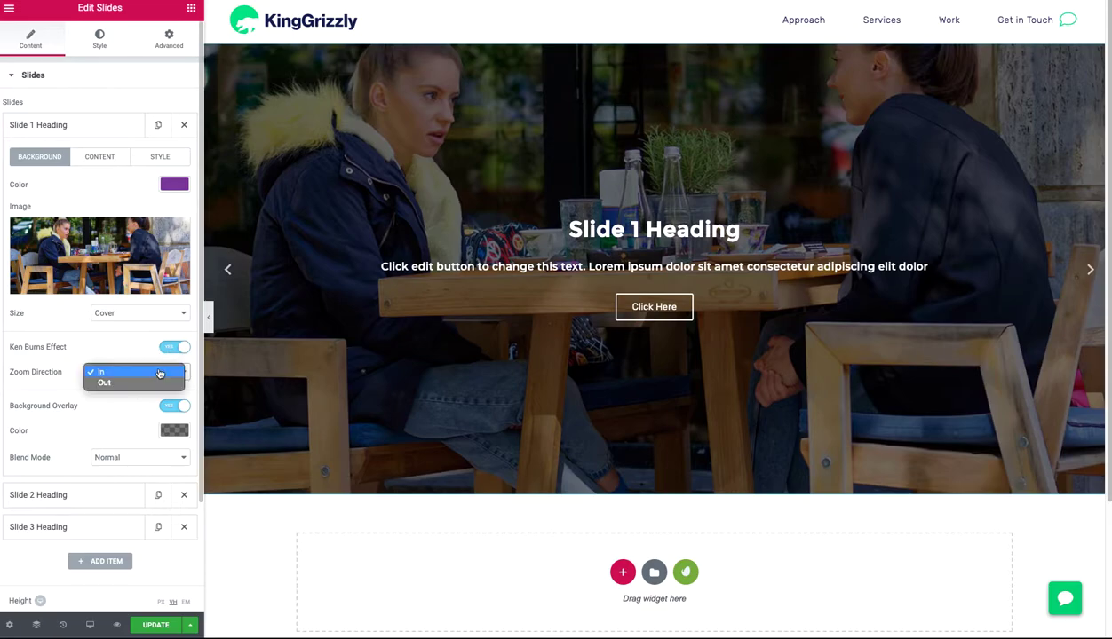
left_click(156, 383)
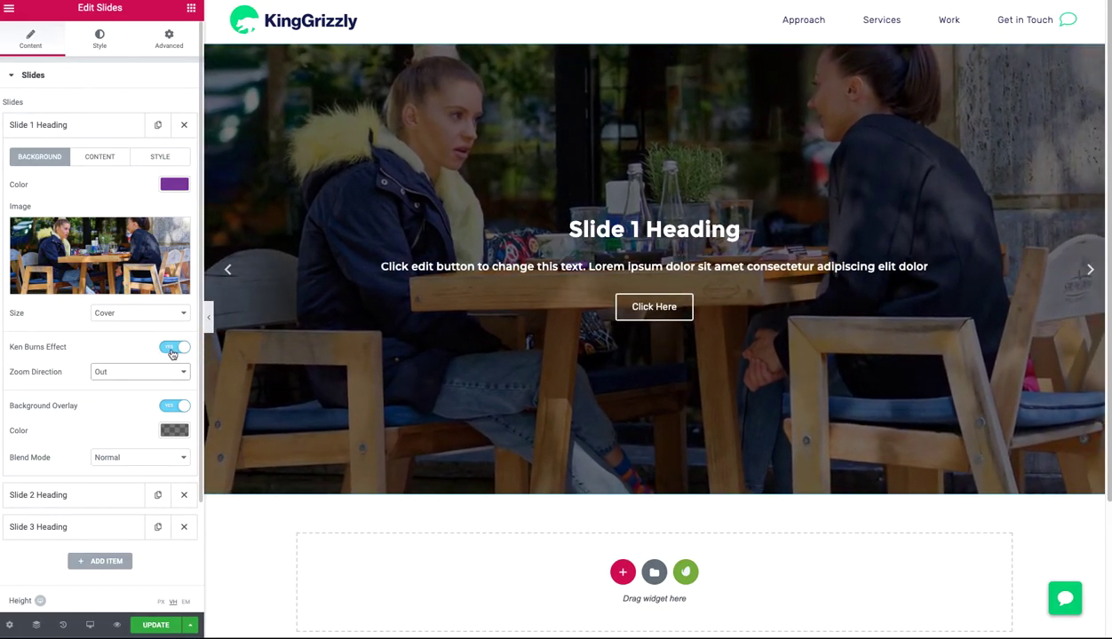
left_click(172, 349)
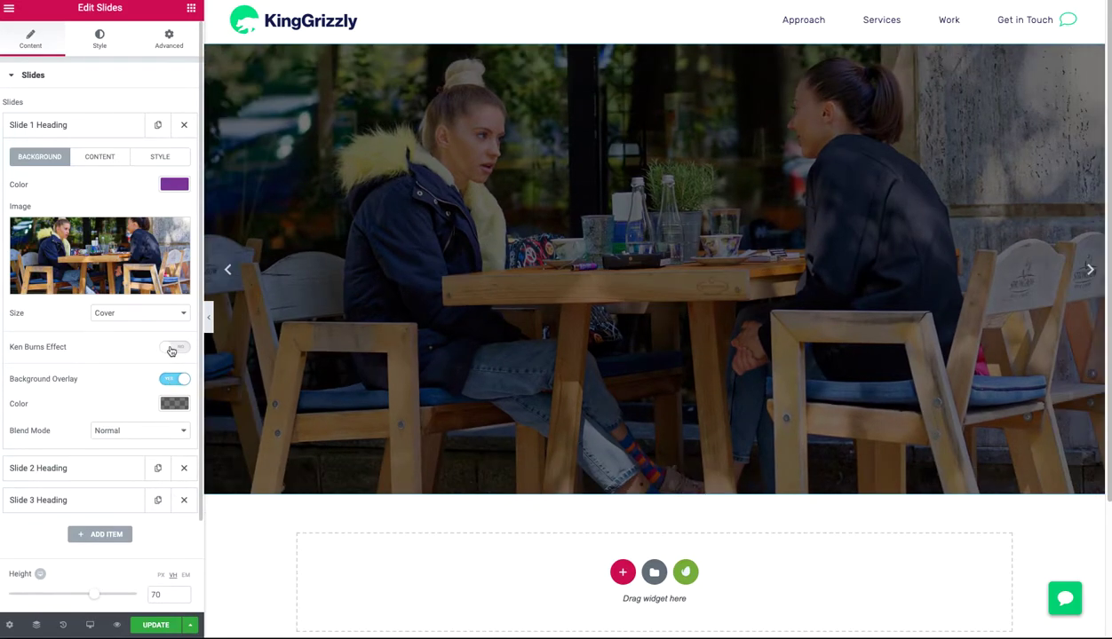
Change the first slide's title to "Test Slide" and select its description text.
left_click(103, 162)
left_click_drag(96, 199, 9, 200)
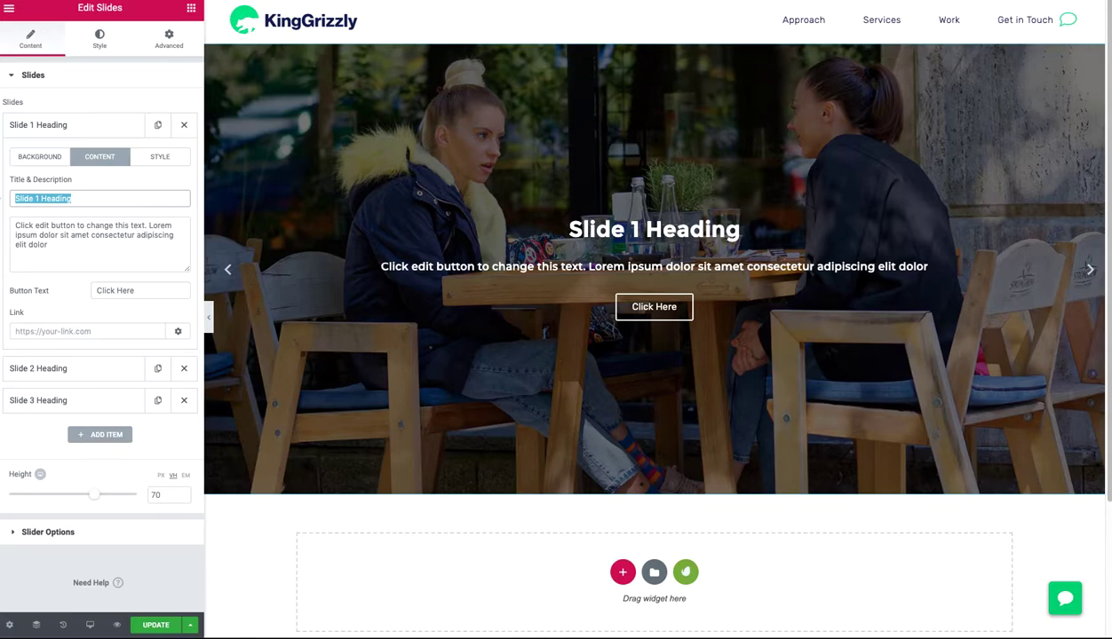
type("Test Sli")
type("de")
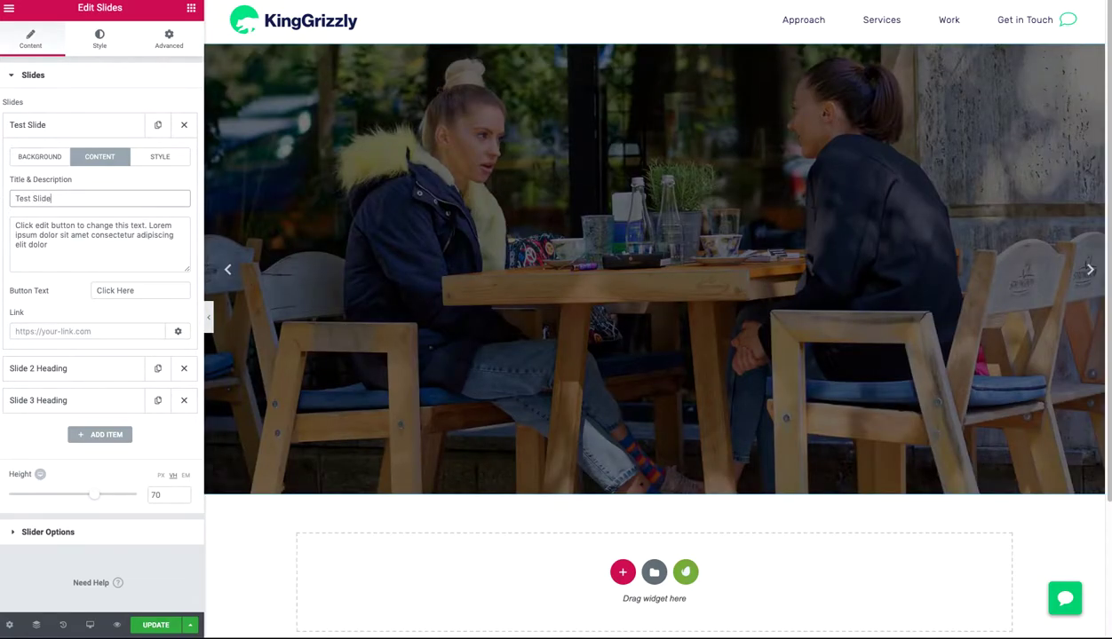
left_click(60, 245)
left_click_drag(60, 244, 11, 223)
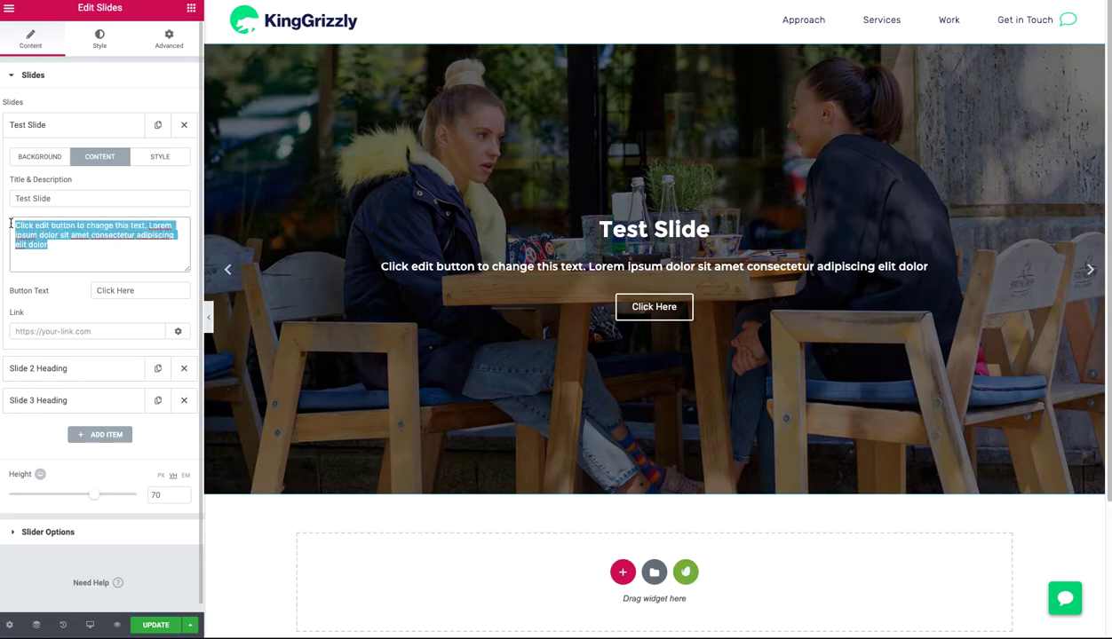
Change the first slide's button text to "Click" and open the options of its link.
left_click(123, 290)
left_click_drag(144, 291, 89, 284)
key("BackSpace")
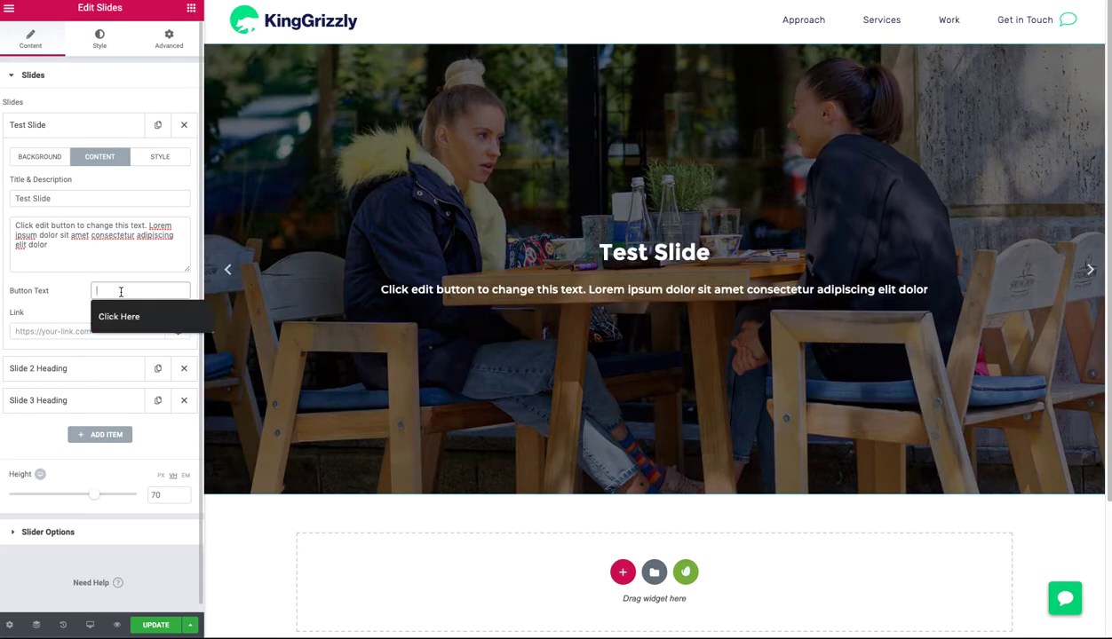
type("Click")
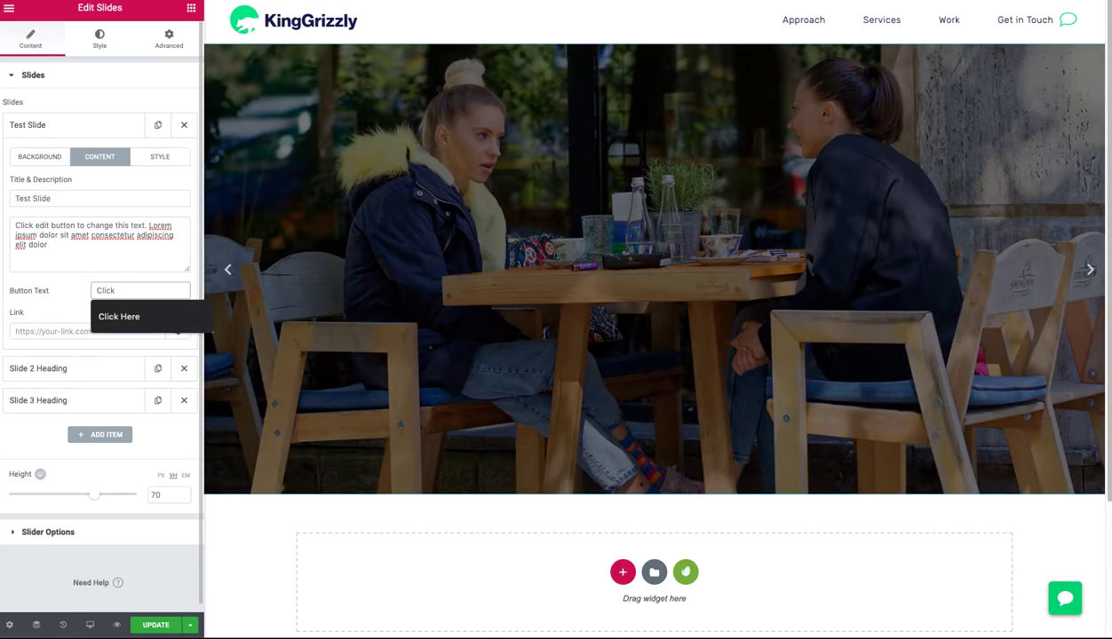
left_click(82, 330)
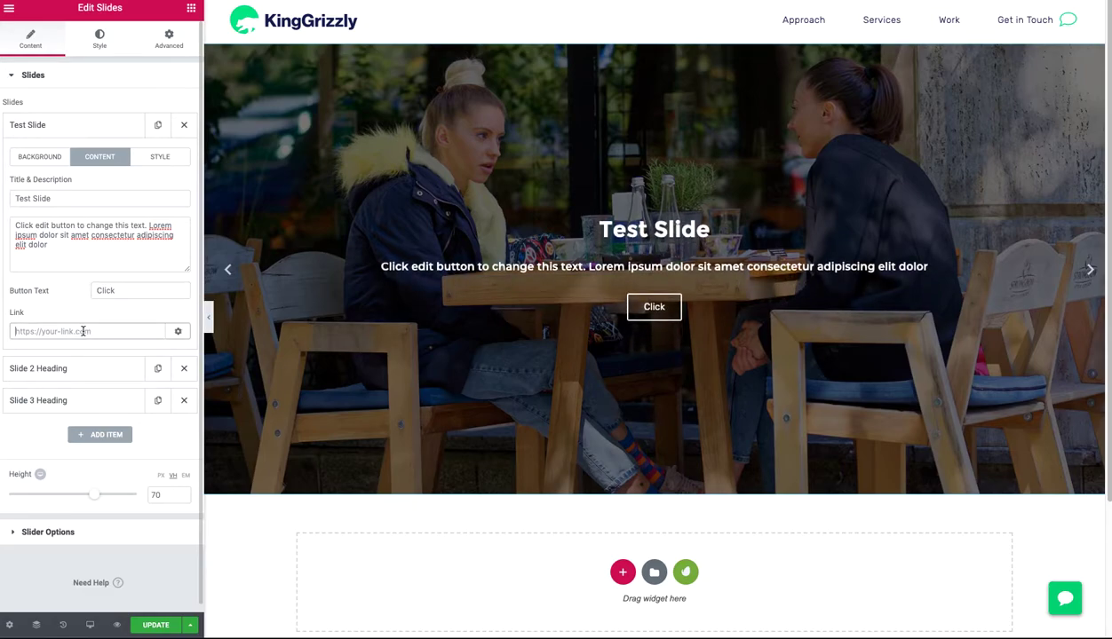
left_click(182, 332)
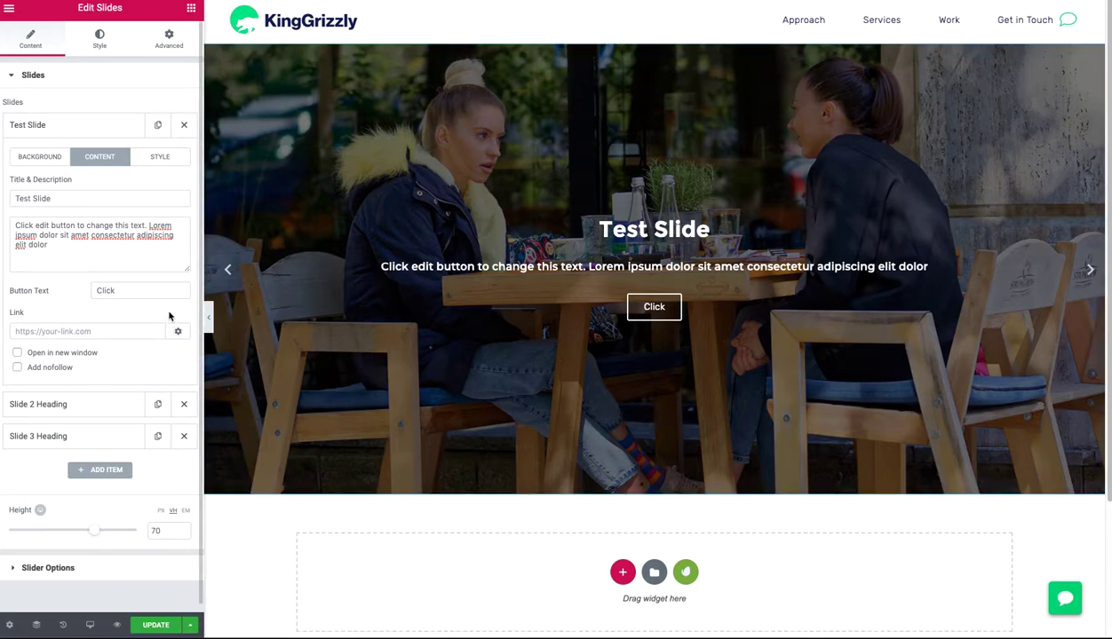
Try a custom style on the first slide with horizontal position Right and Center, and turn the custom style back off.
left_click(160, 160)
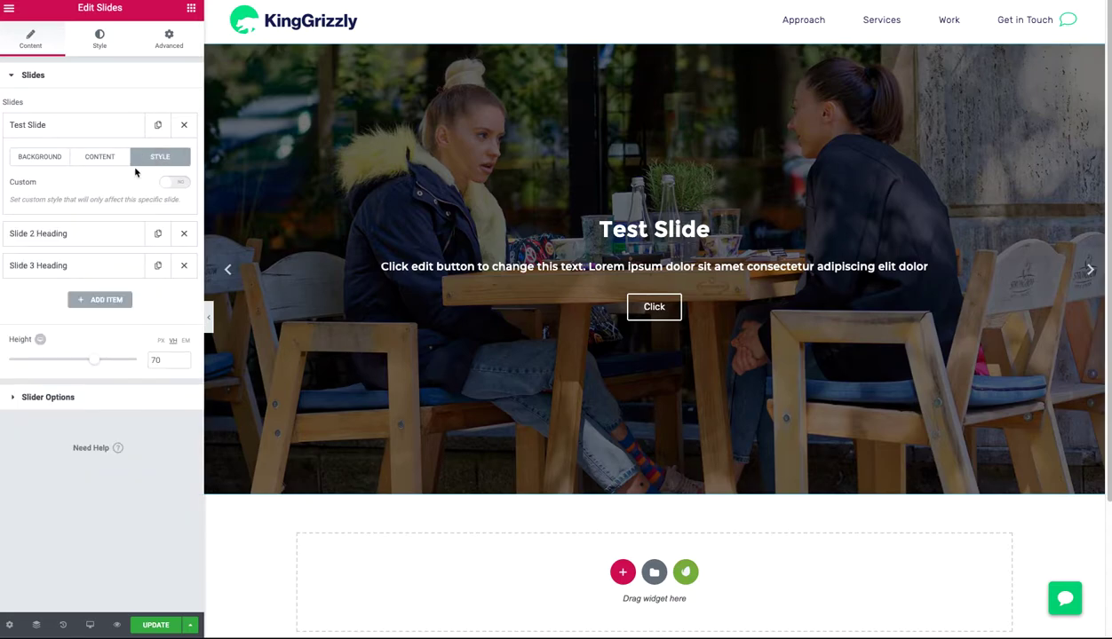
left_click(178, 184)
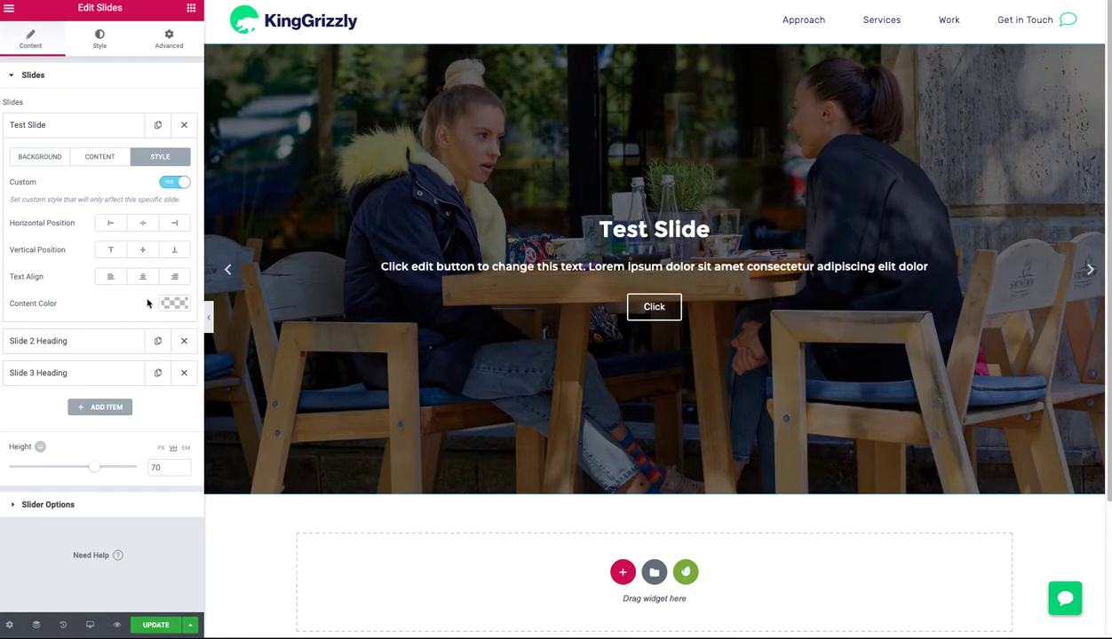
left_click(175, 225)
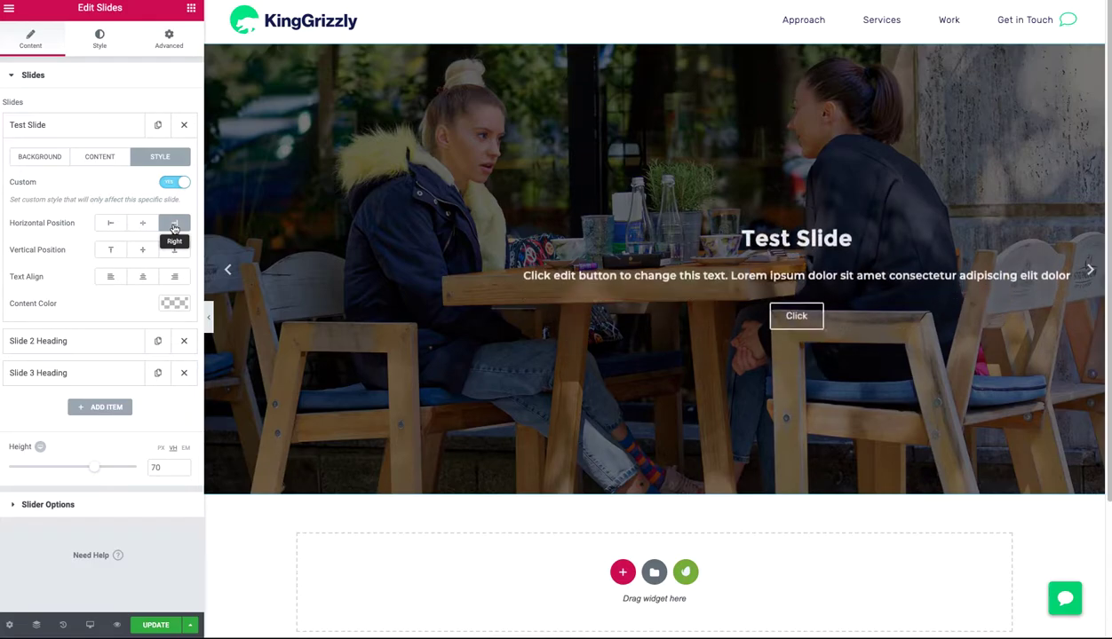
left_click(142, 225)
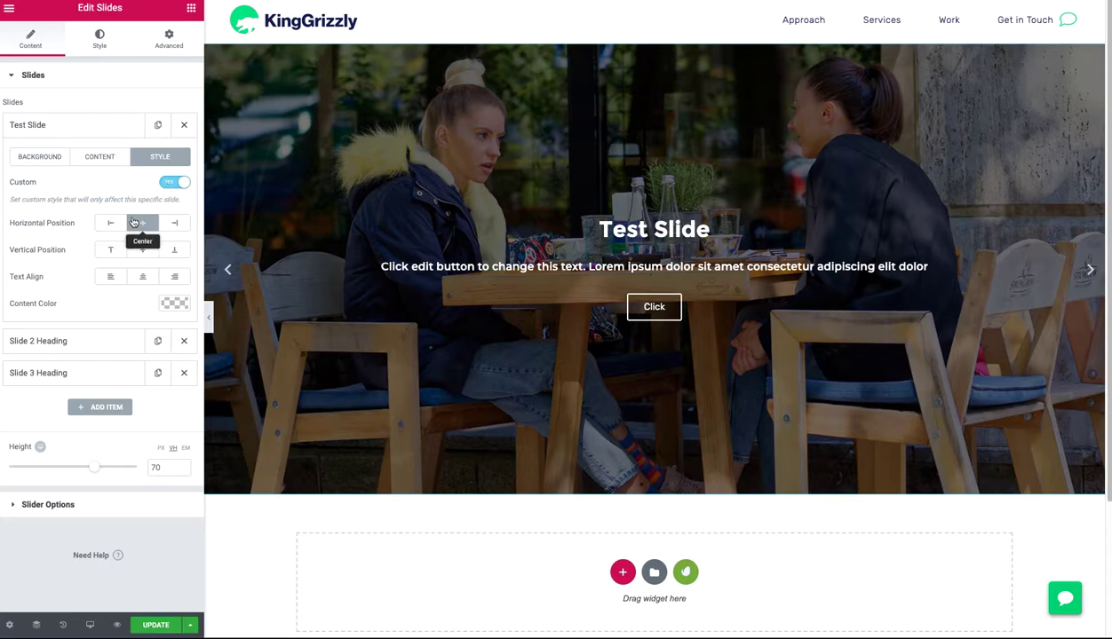
left_click(171, 184)
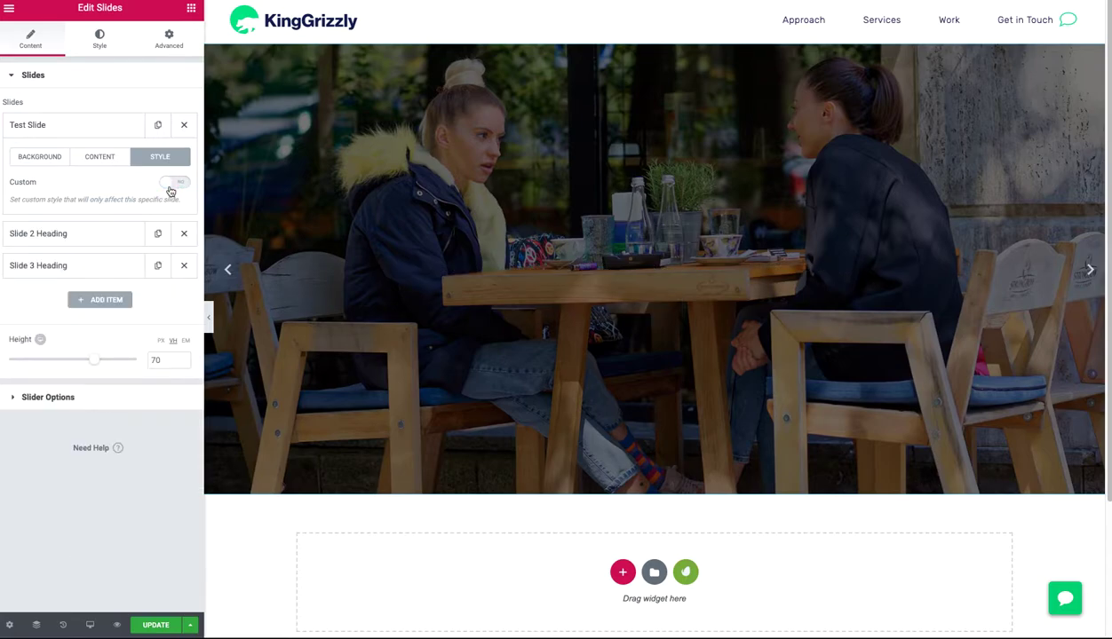
left_click(94, 127)
Set the slider's navigation dots color to #f7f7f7 and the dots size to 10.
left_click(52, 322)
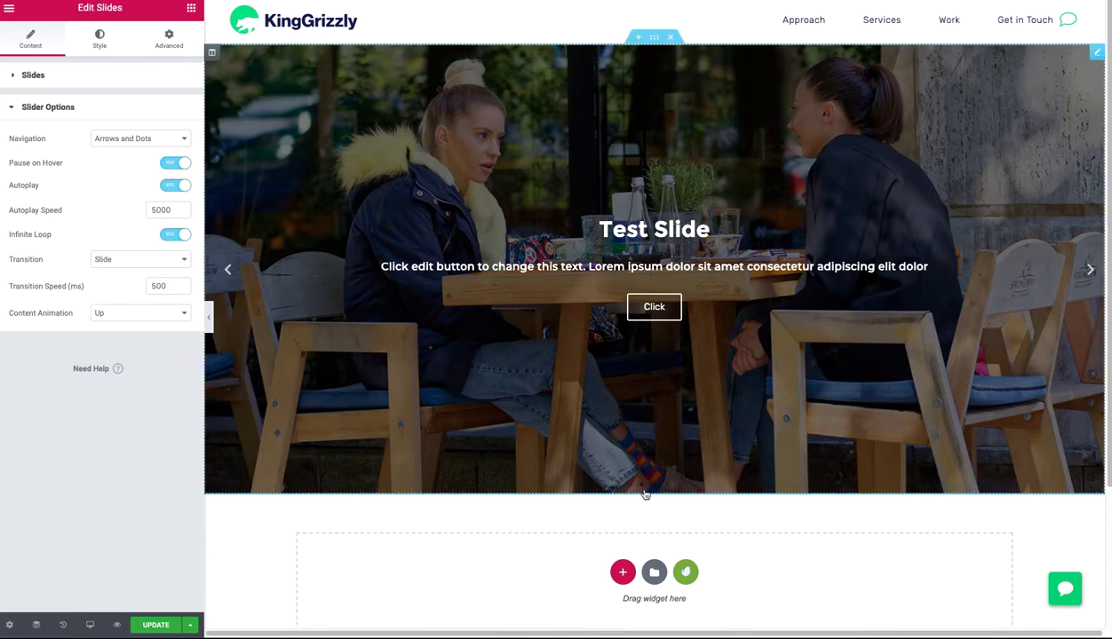
left_click(103, 47)
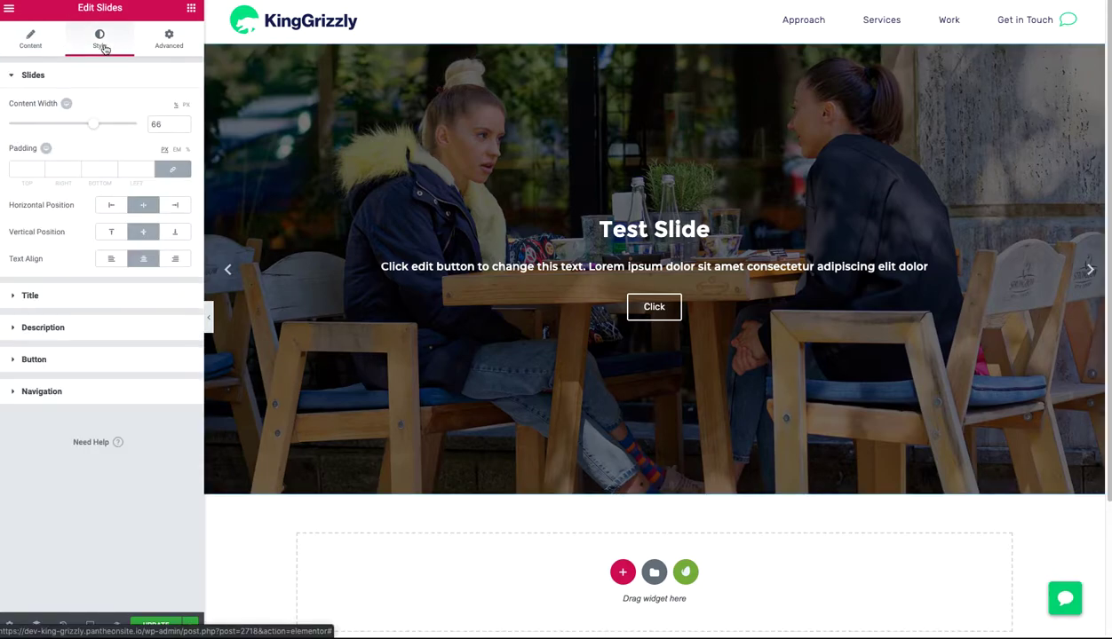
left_click(74, 396)
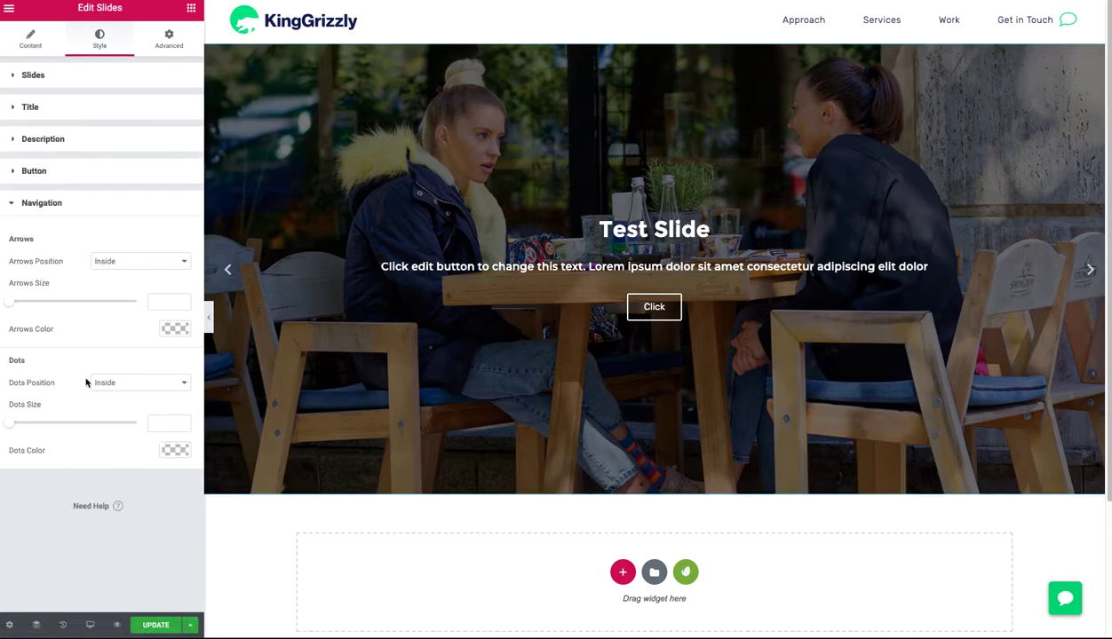
left_click(165, 331)
left_click(116, 551)
left_click(167, 452)
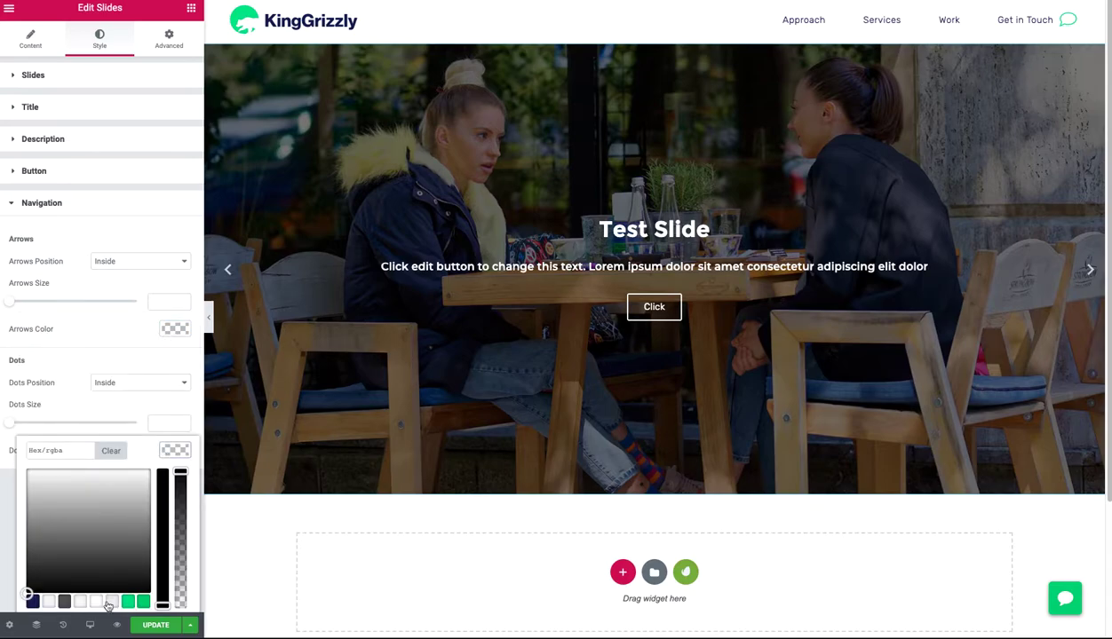
left_click(50, 602)
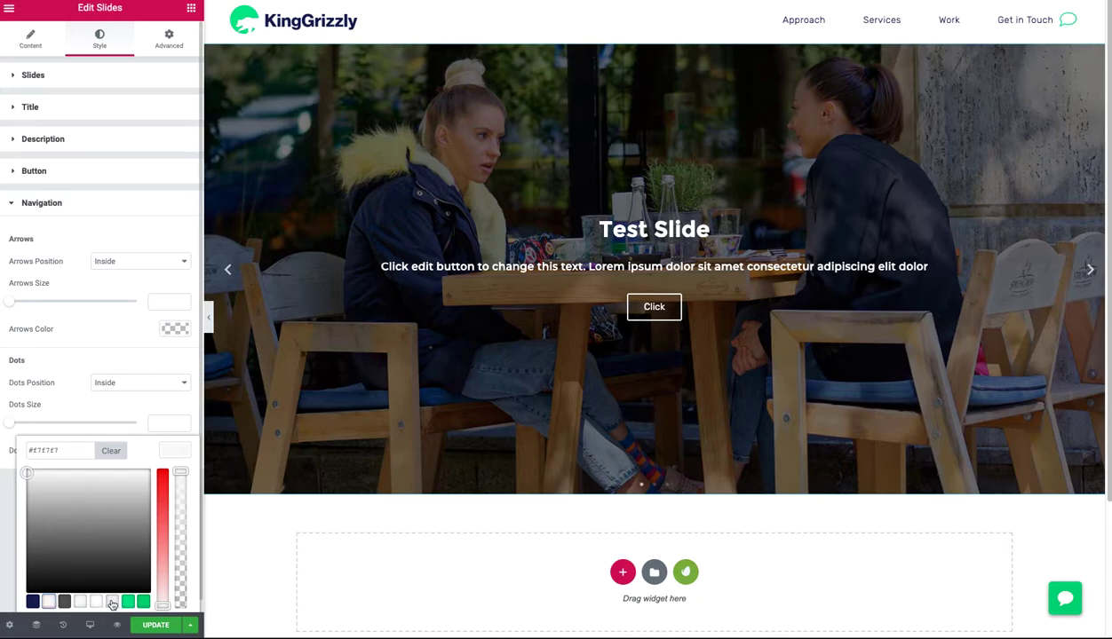
left_click(73, 430)
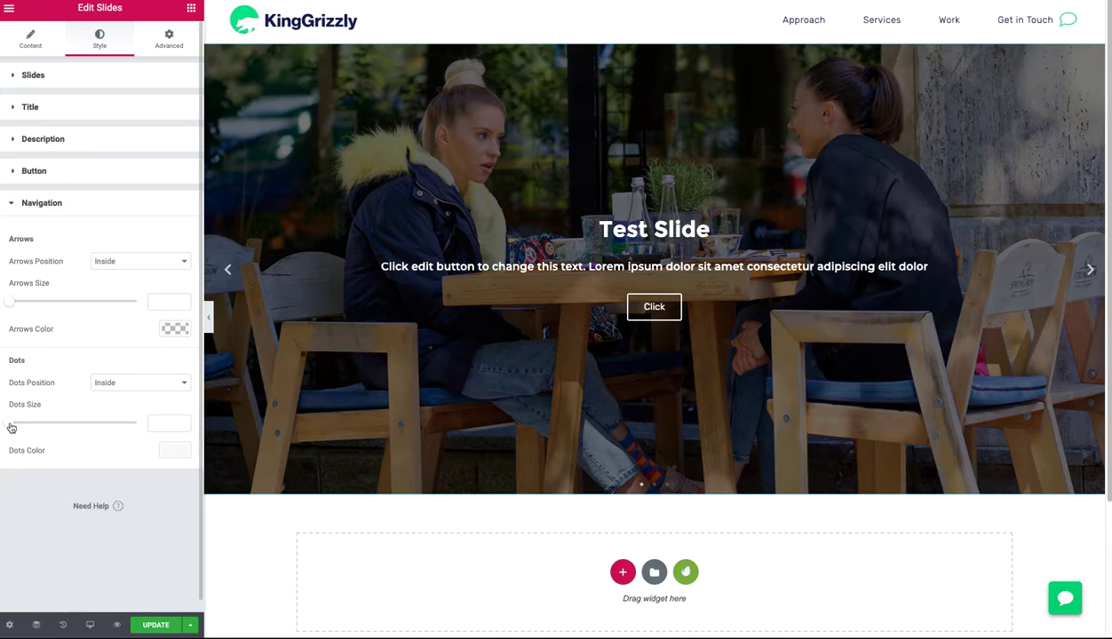
left_click_drag(13, 425, 74, 427)
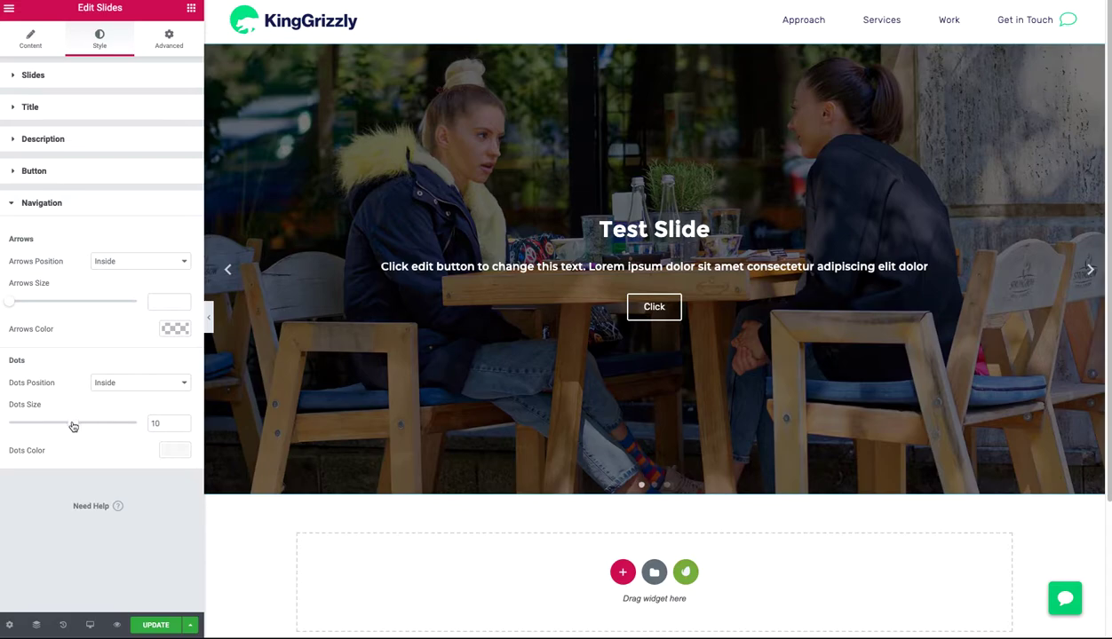
Place the navigation dots outside the slider and change their color to dark blue #161e59.
left_click(108, 384)
left_click(109, 373)
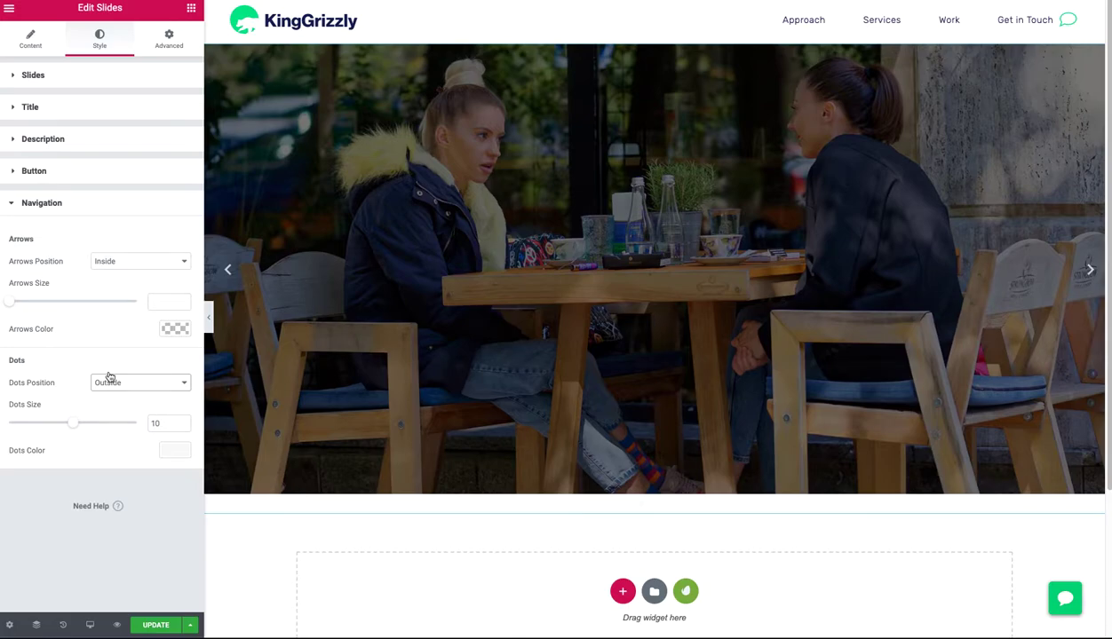
left_click(162, 449)
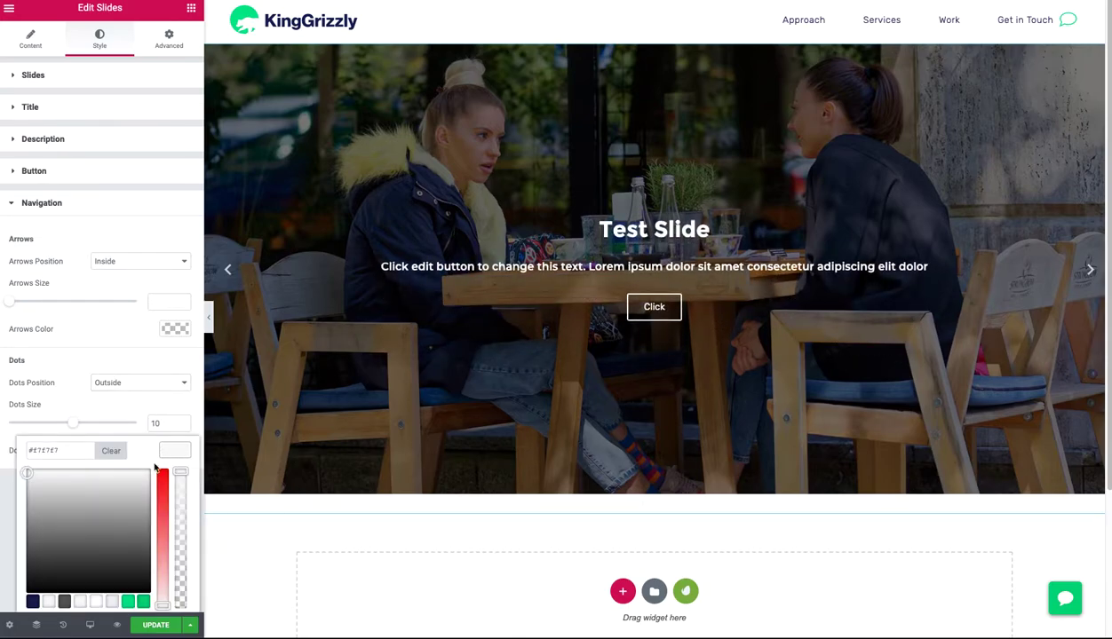
left_click(34, 602)
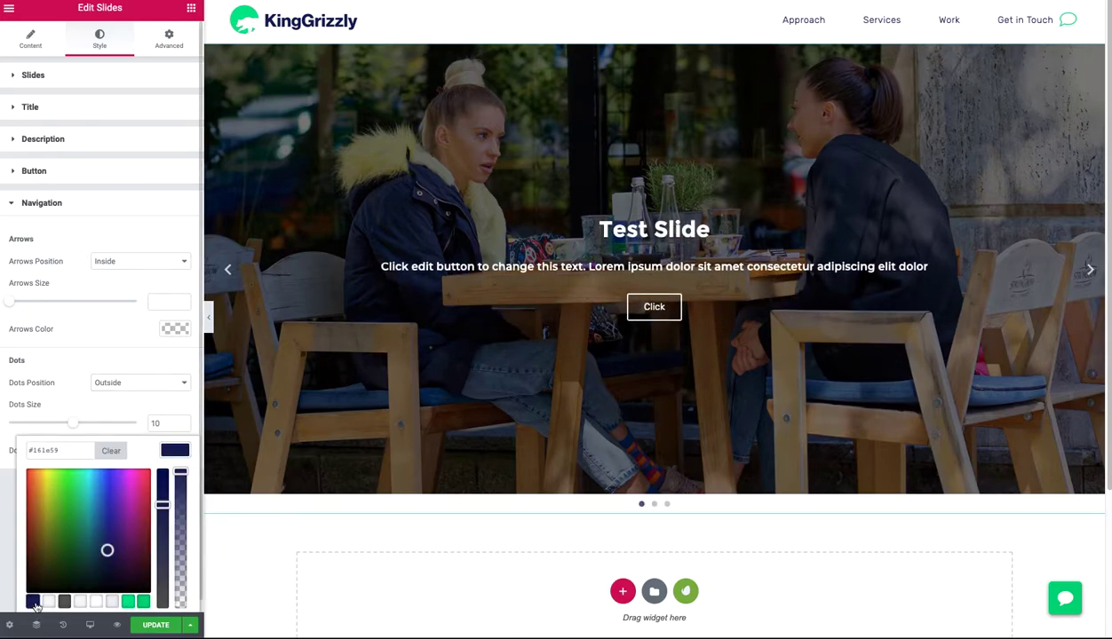
left_click(90, 397)
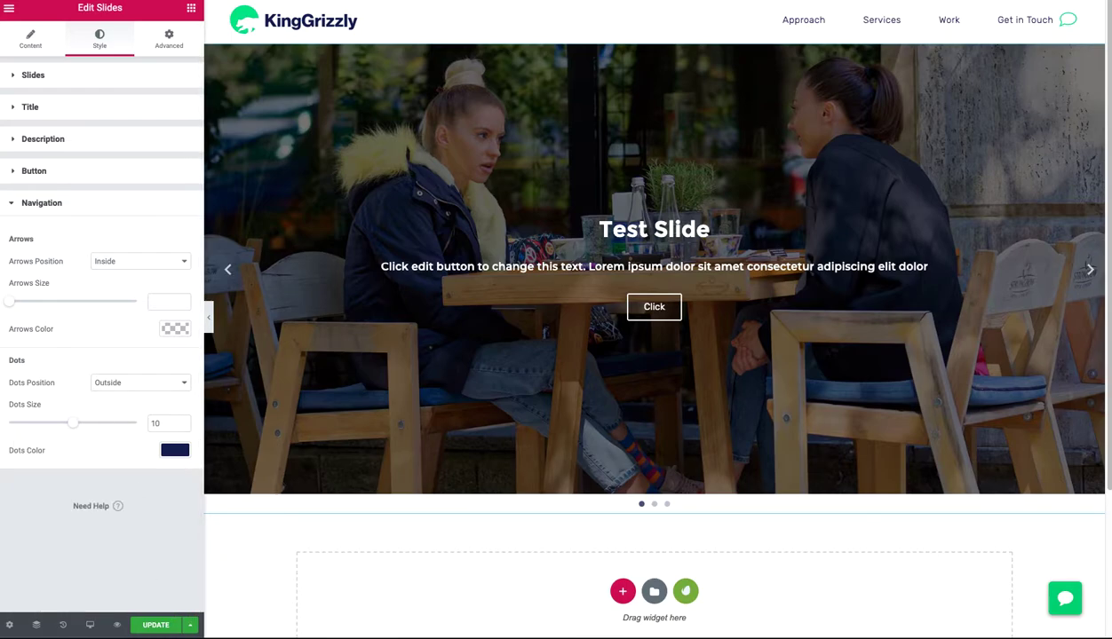
Limit the slider's navigation to Arrows, and switch autoplay off and back on.
left_click(33, 42)
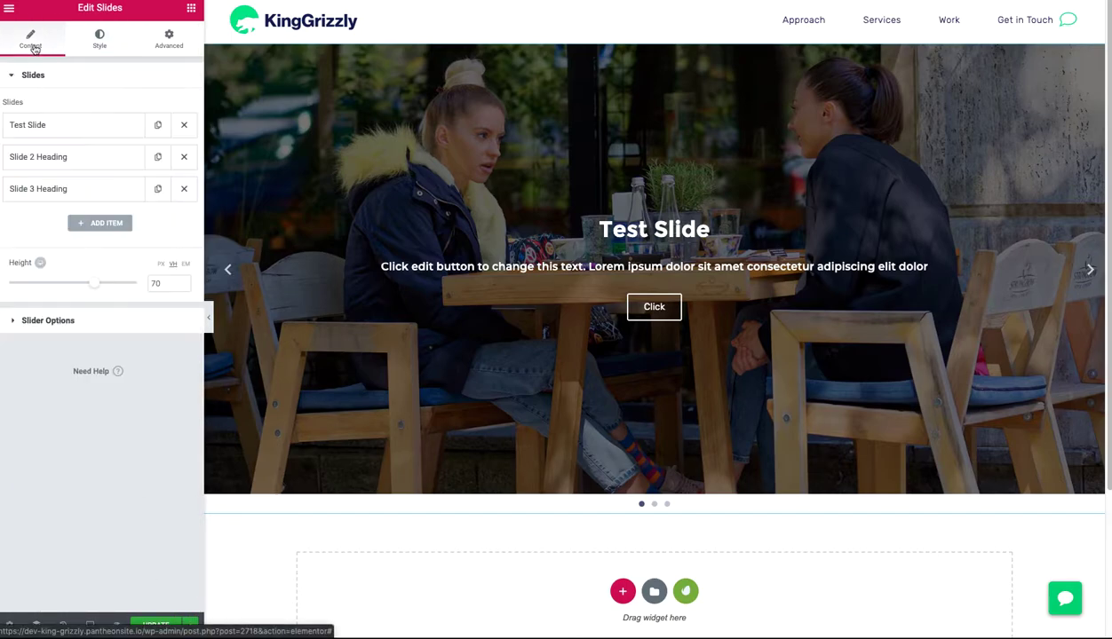
left_click(78, 321)
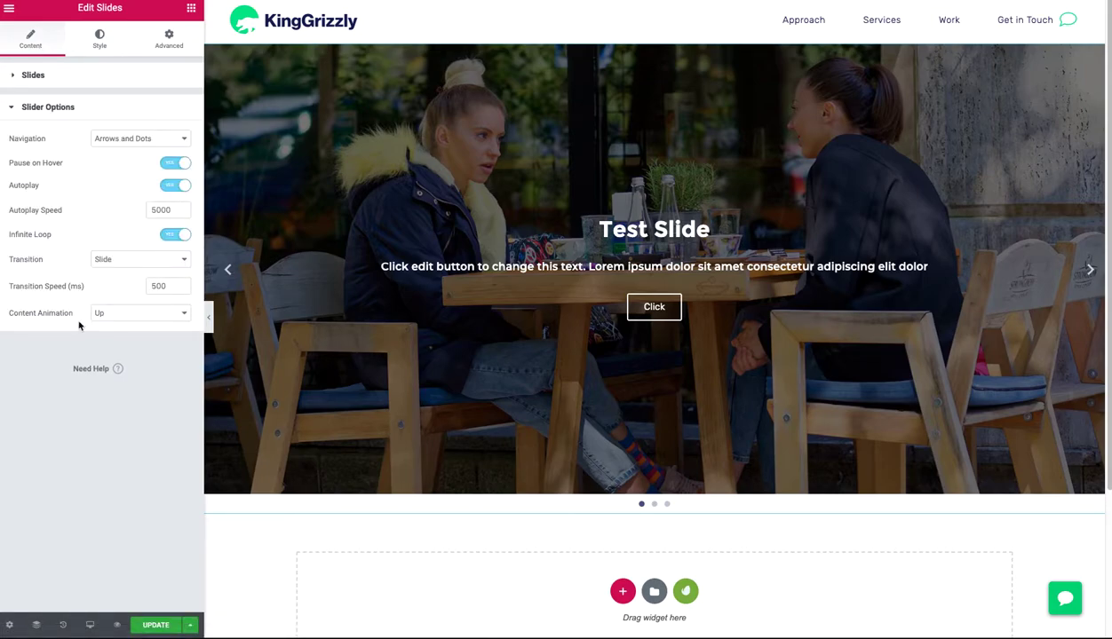
left_click(123, 138)
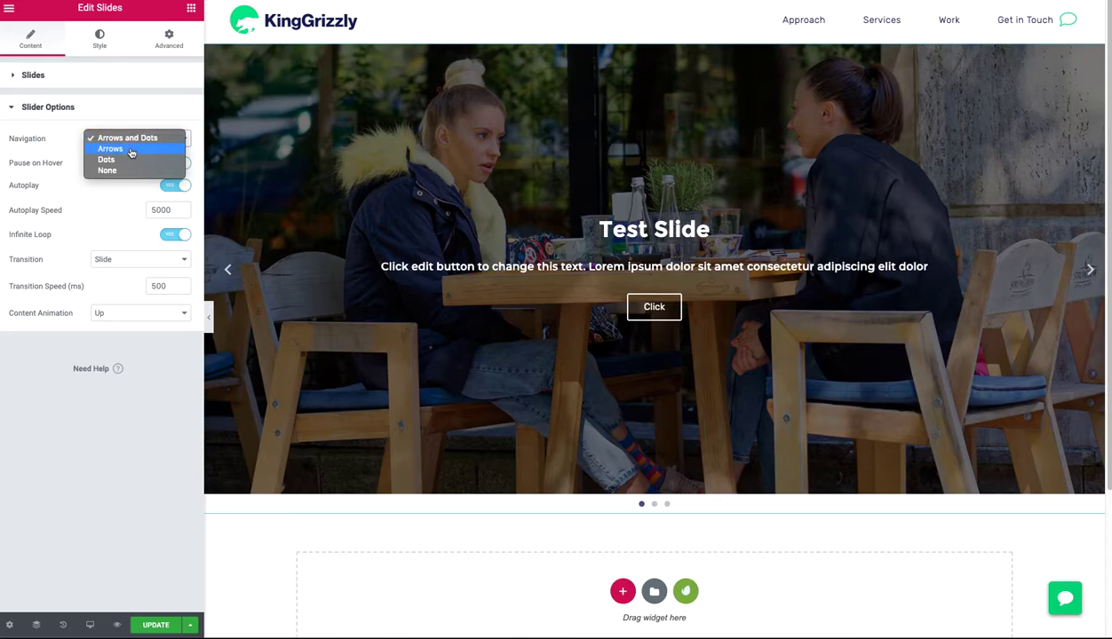
left_click(131, 150)
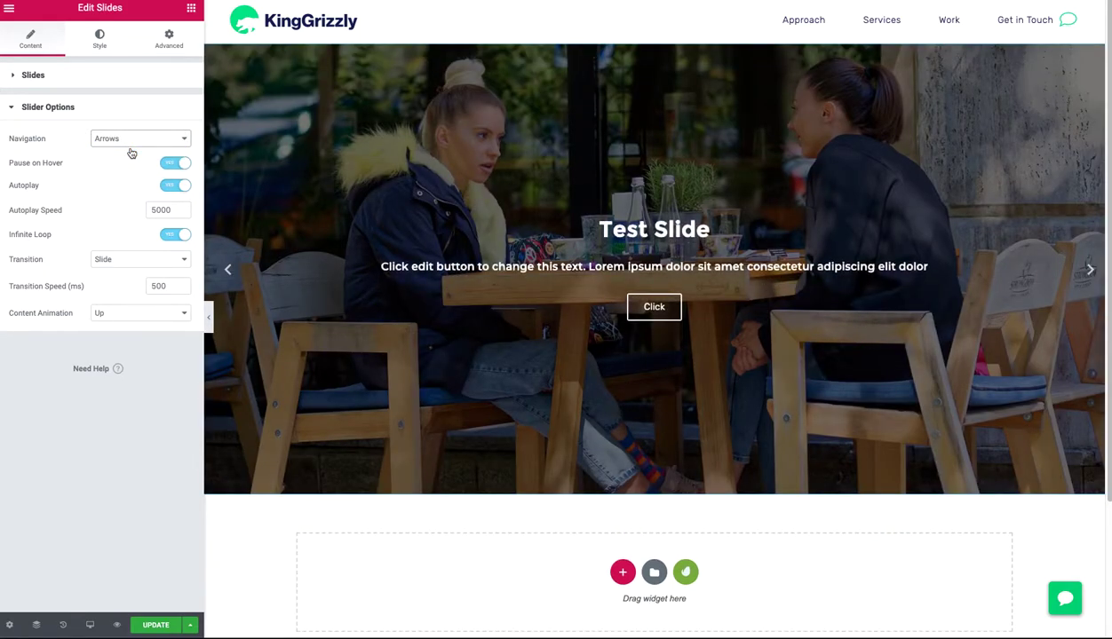
left_click(176, 188)
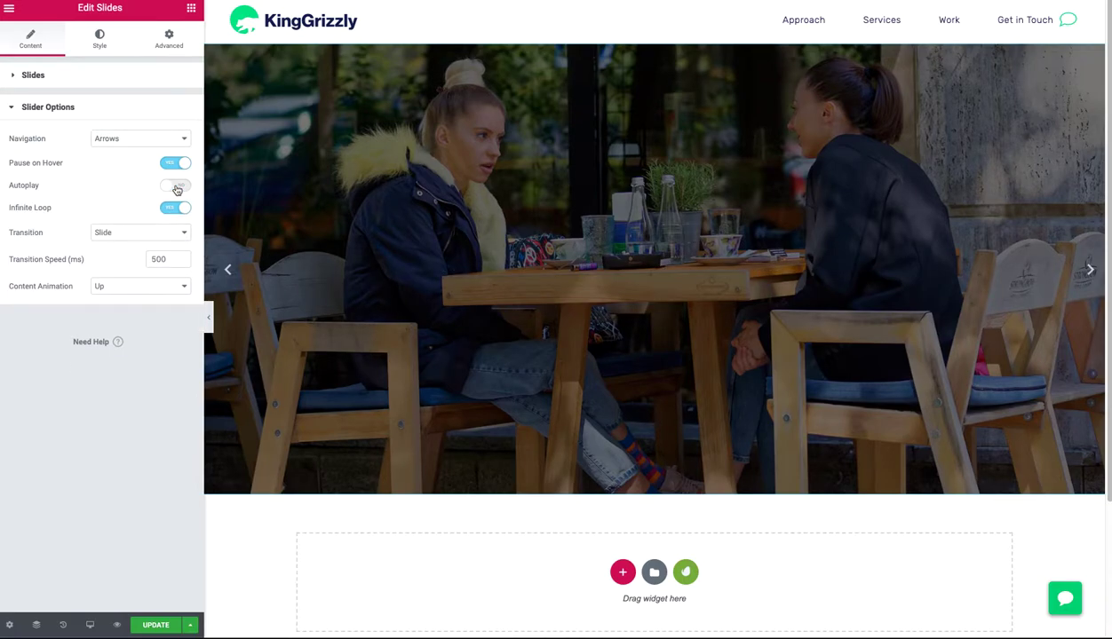
left_click(177, 189)
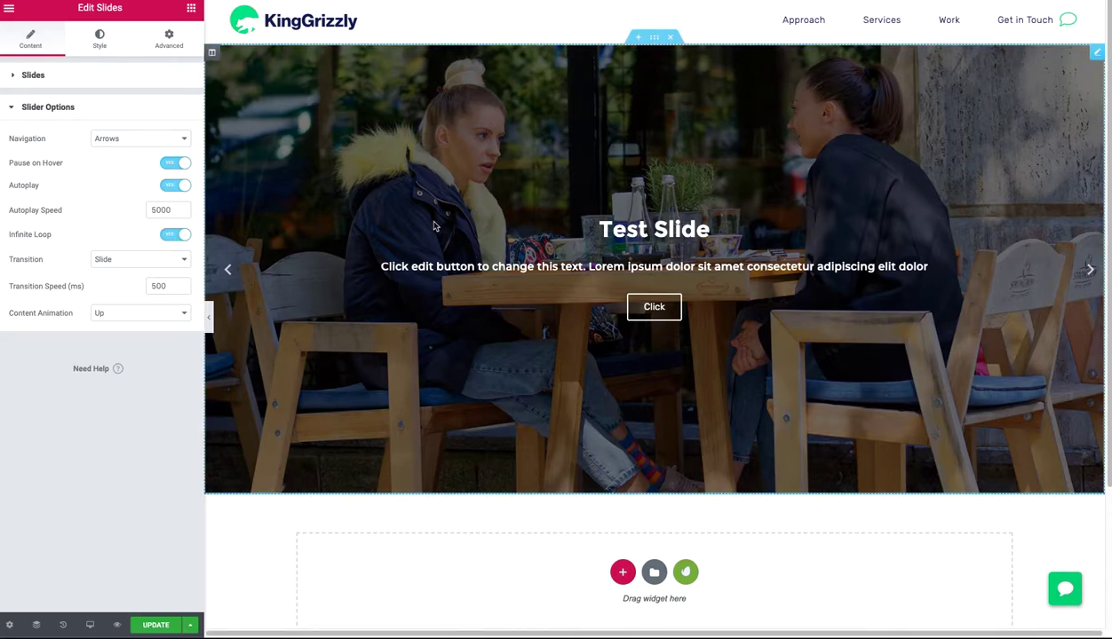
Set the slide transition to Fade and the autoplay speed to 7500.
left_click(162, 261)
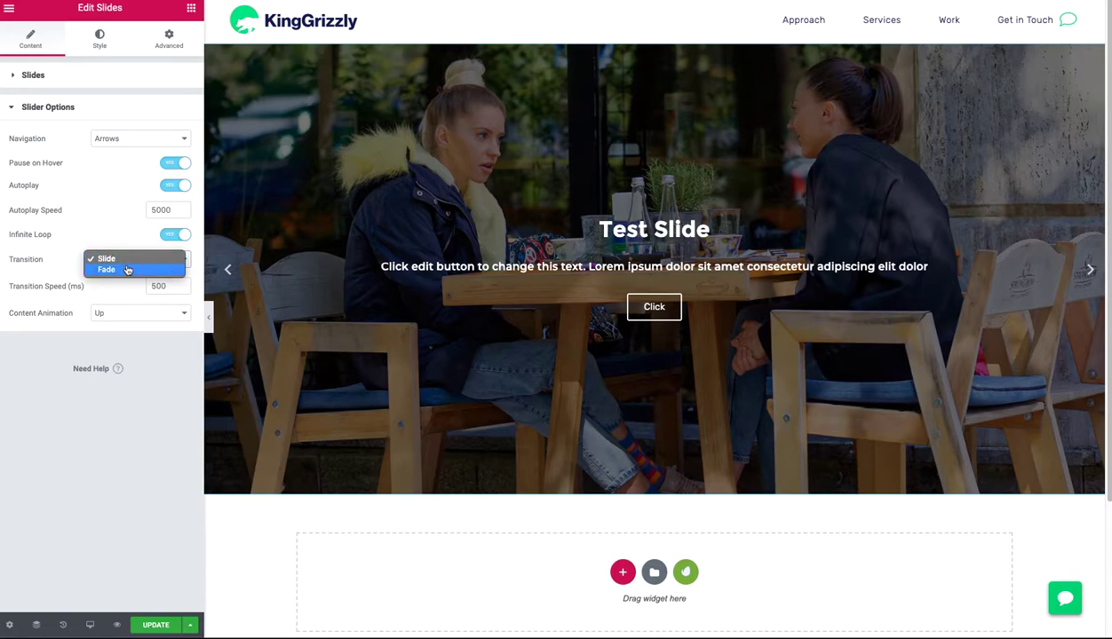
left_click(127, 270)
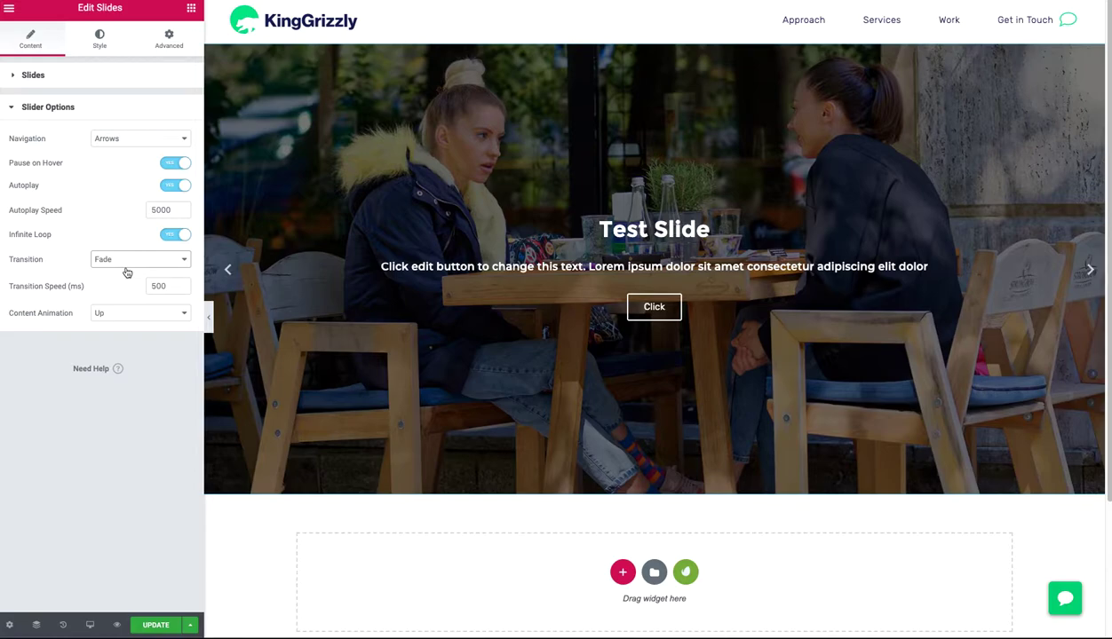
double_click(159, 285)
left_click(181, 213)
double_click(160, 208)
type("500")
left_click_drag(172, 209, 146, 213)
type("7")
Try the Left and Zoom content animations, previewing the second slide, and switch the content animation back to Up.
left_click(154, 319)
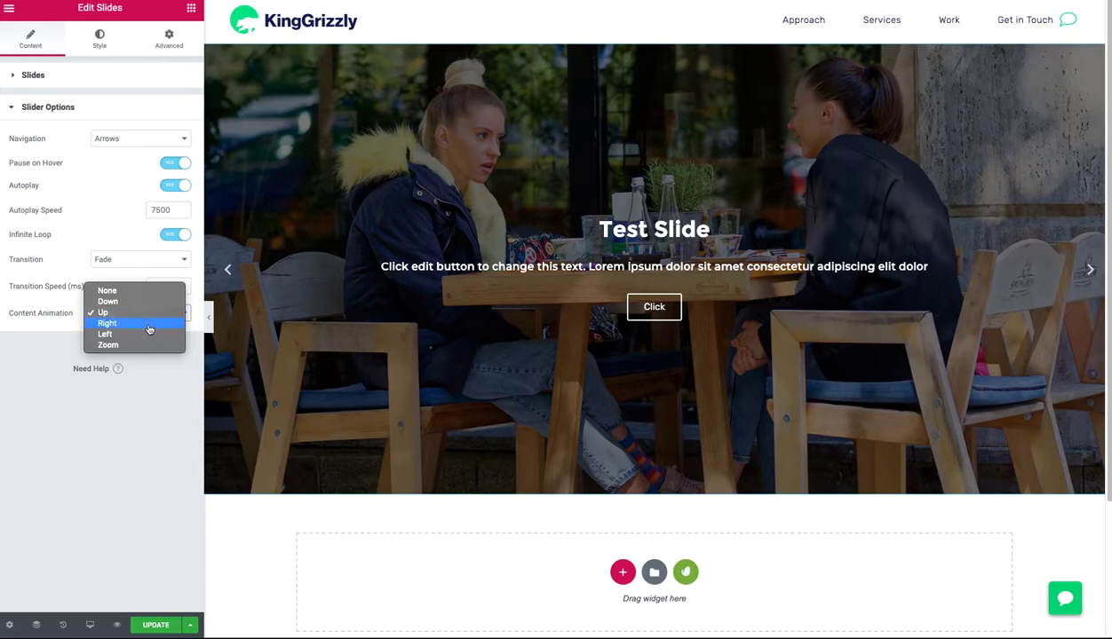
left_click(149, 338)
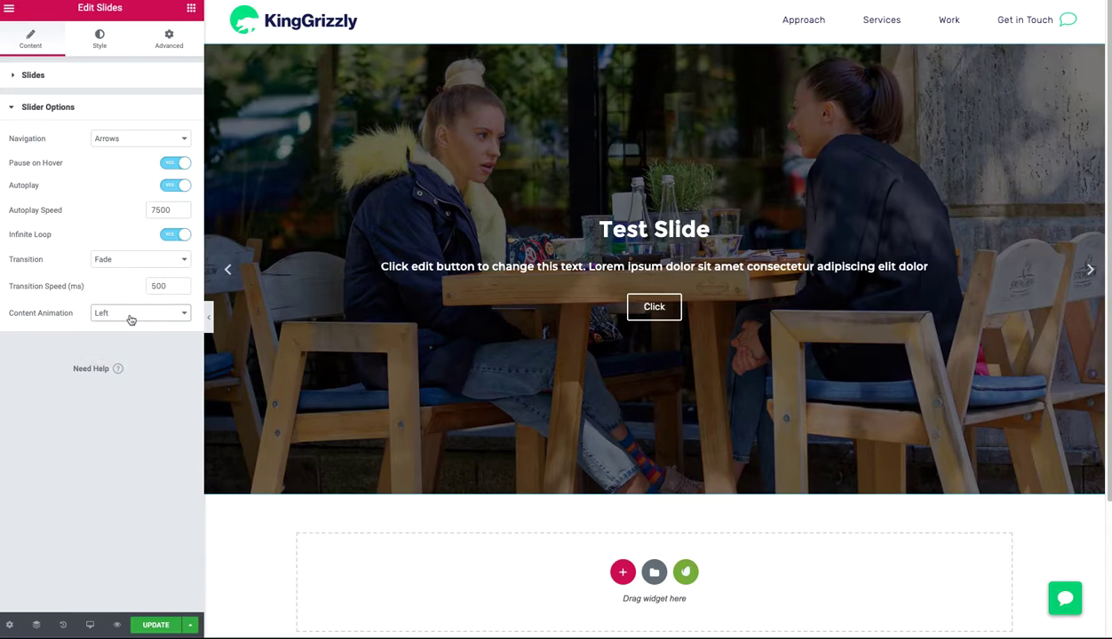
left_click(131, 318)
left_click(129, 324)
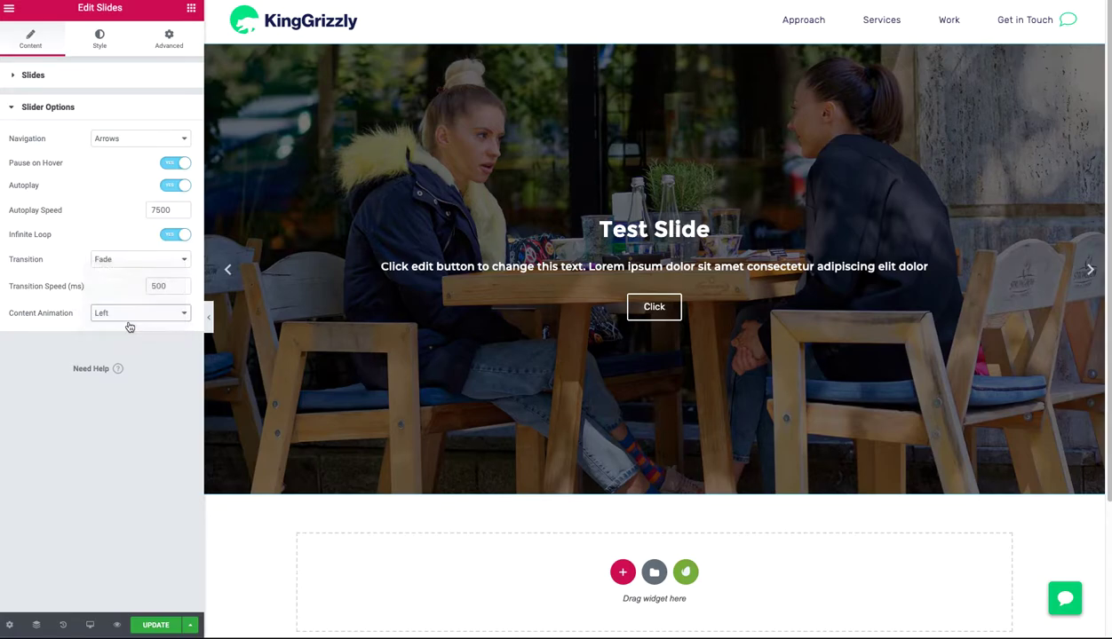
left_click(32, 75)
left_click(75, 155)
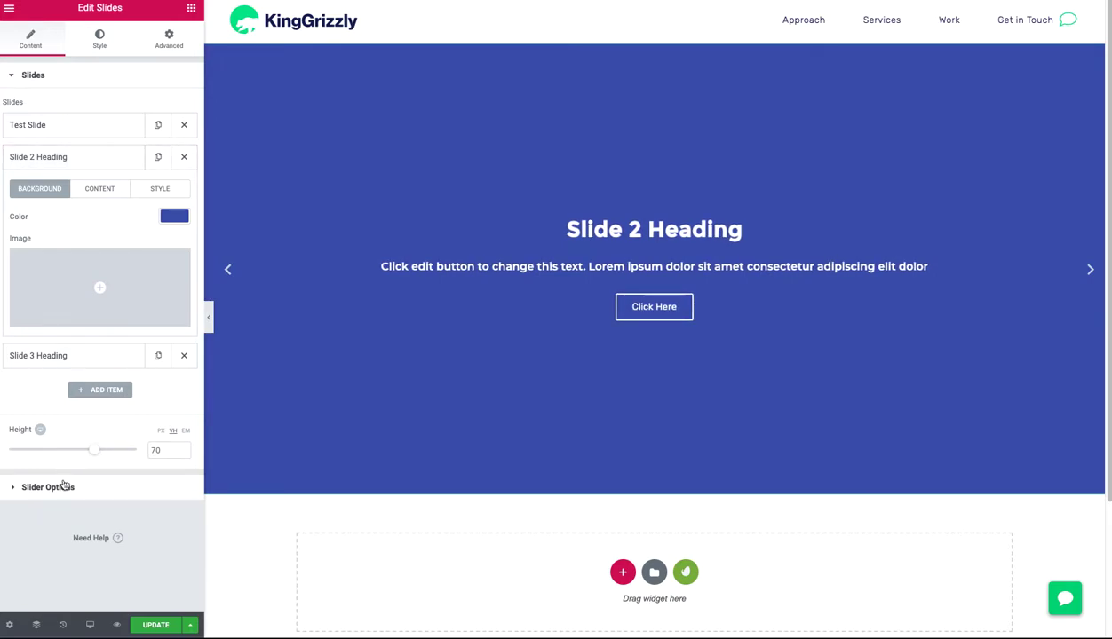
left_click(64, 486)
left_click(103, 314)
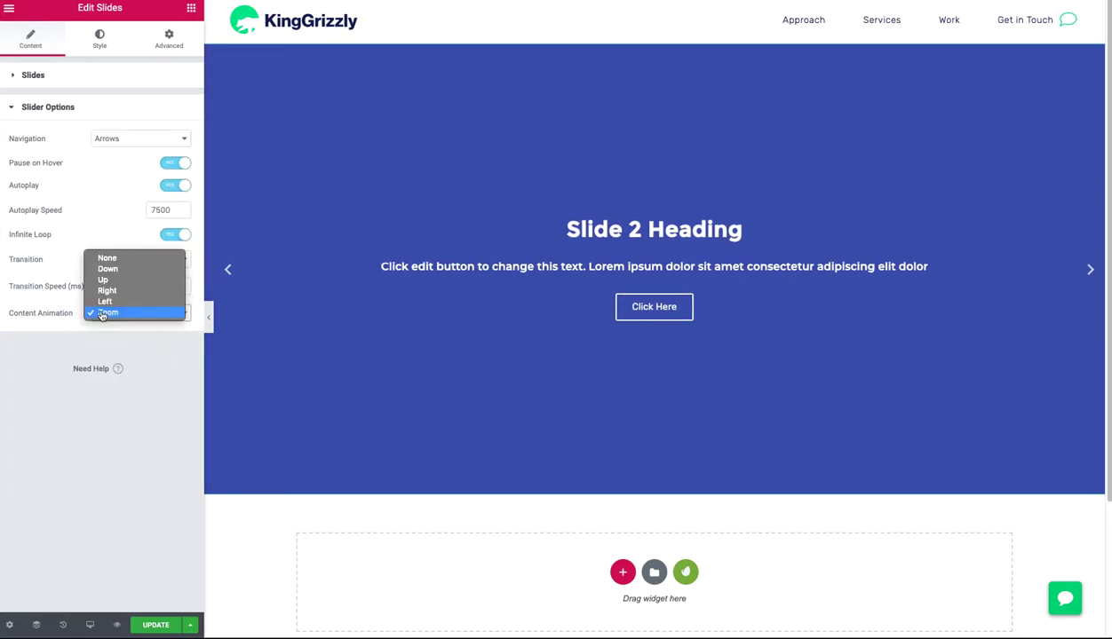
left_click(100, 280)
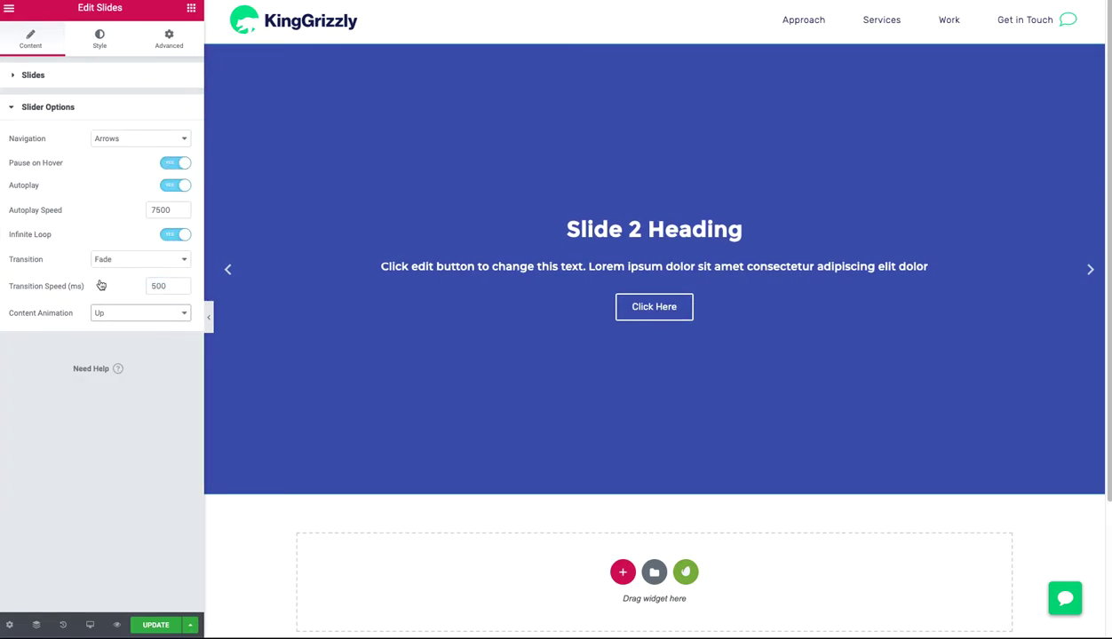
Preview the third and first slides with the Up content animation, and open the slider's style settings.
left_click(64, 78)
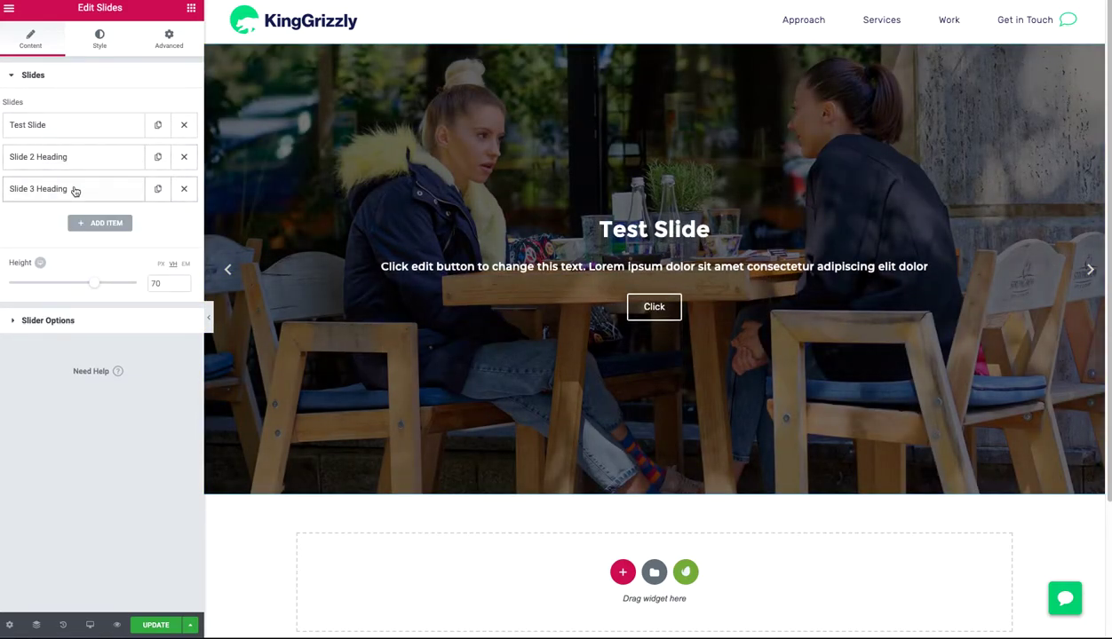
left_click(74, 189)
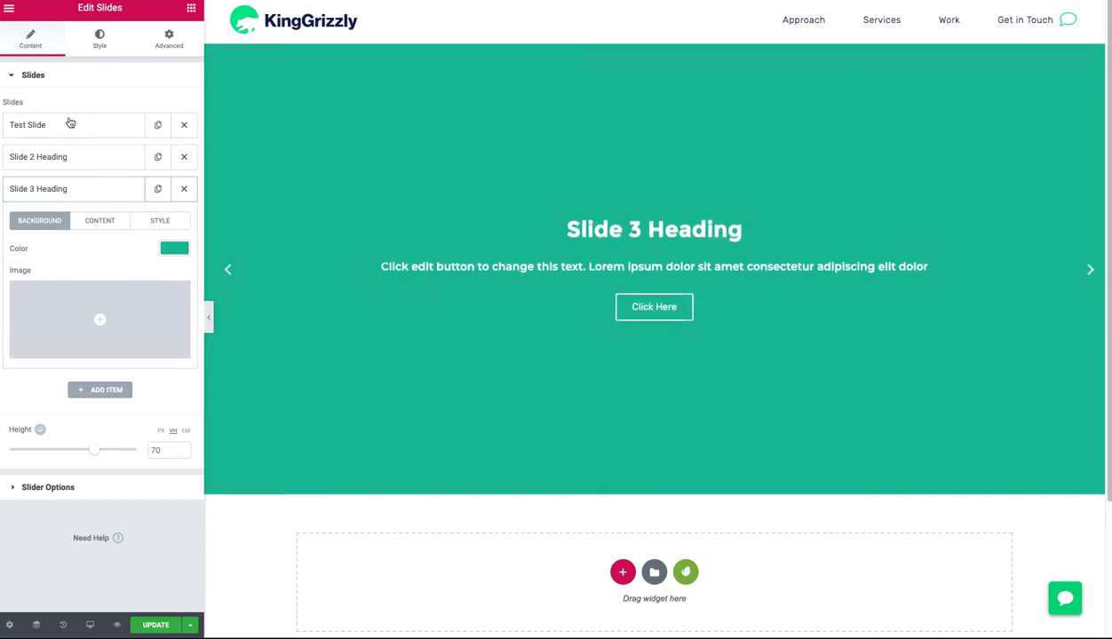
left_click(71, 127)
scroll(147, 347, "down", 2)
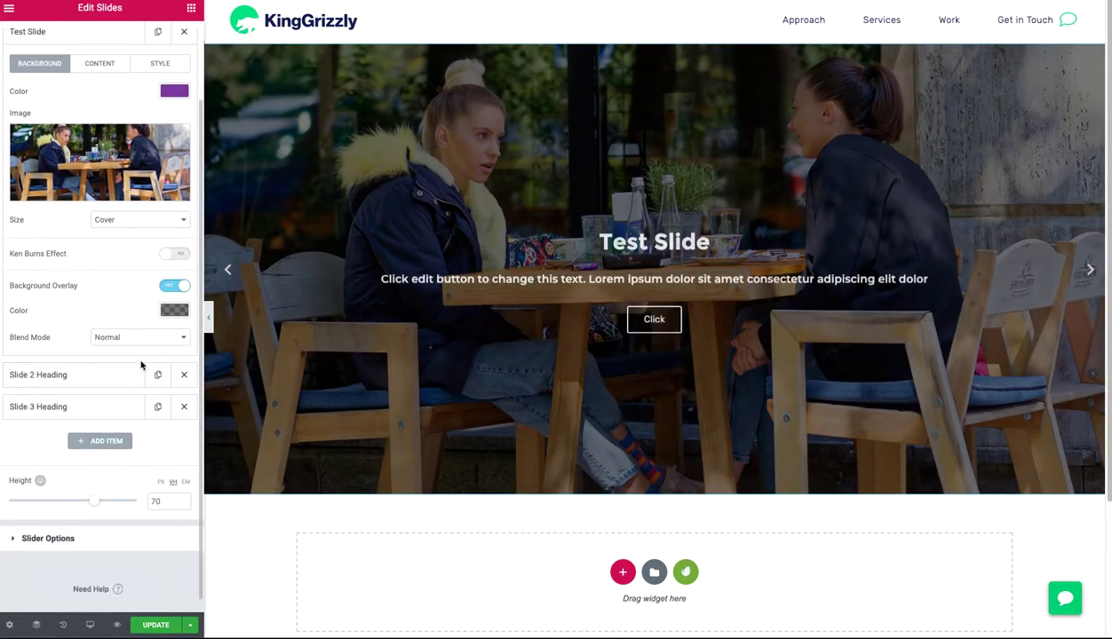
left_click(77, 531)
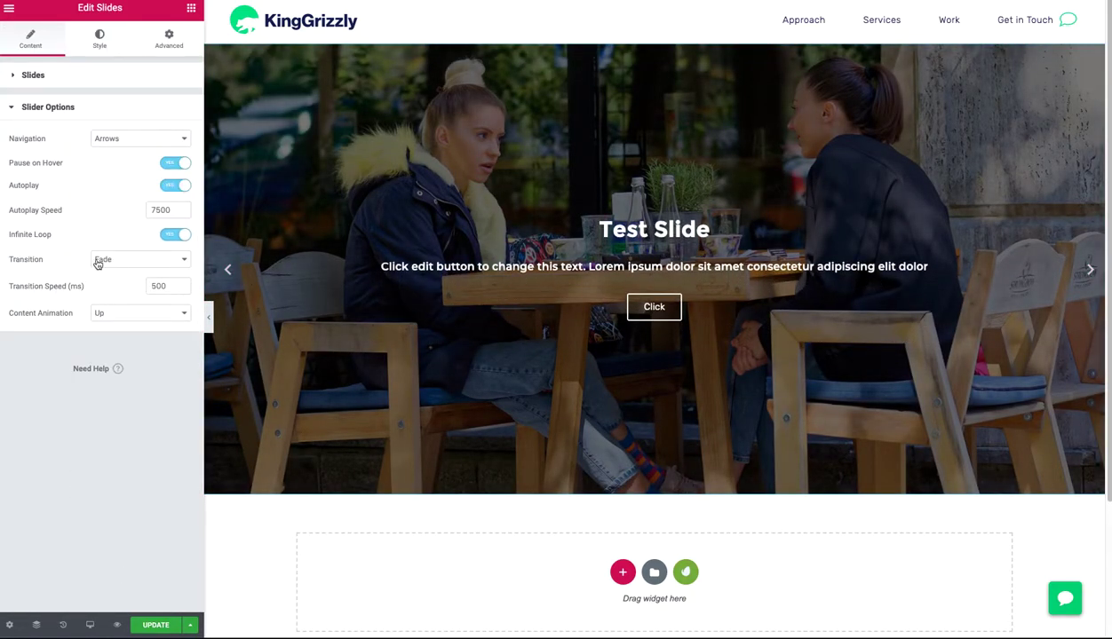
left_click(100, 51)
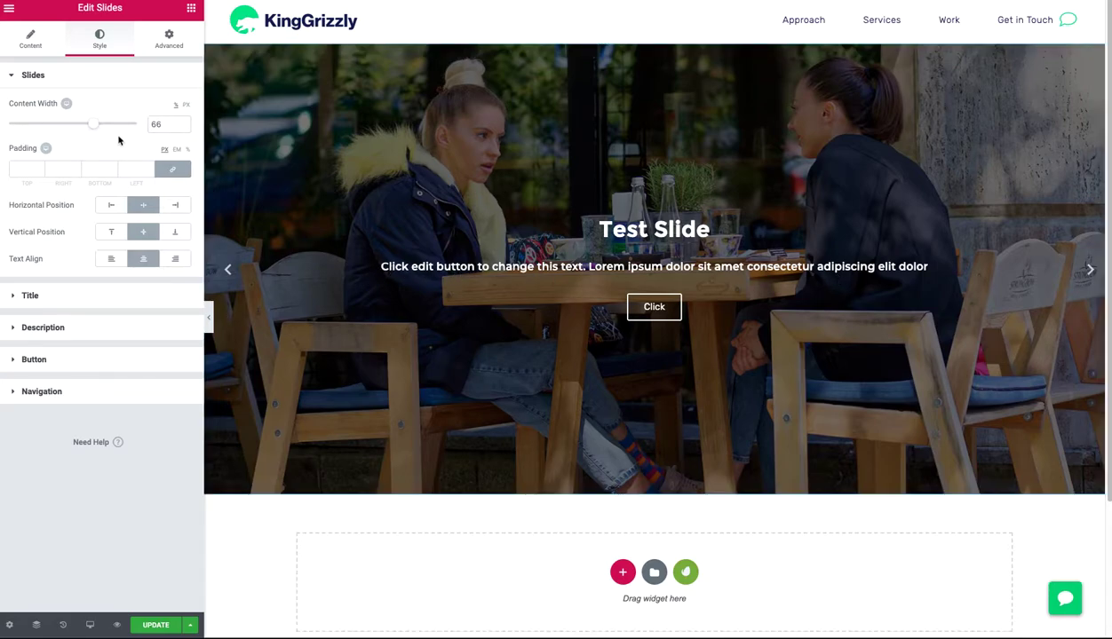
Set the slides' content width to 50 percent.
left_click_drag(97, 130, 76, 129)
right_click(77, 129)
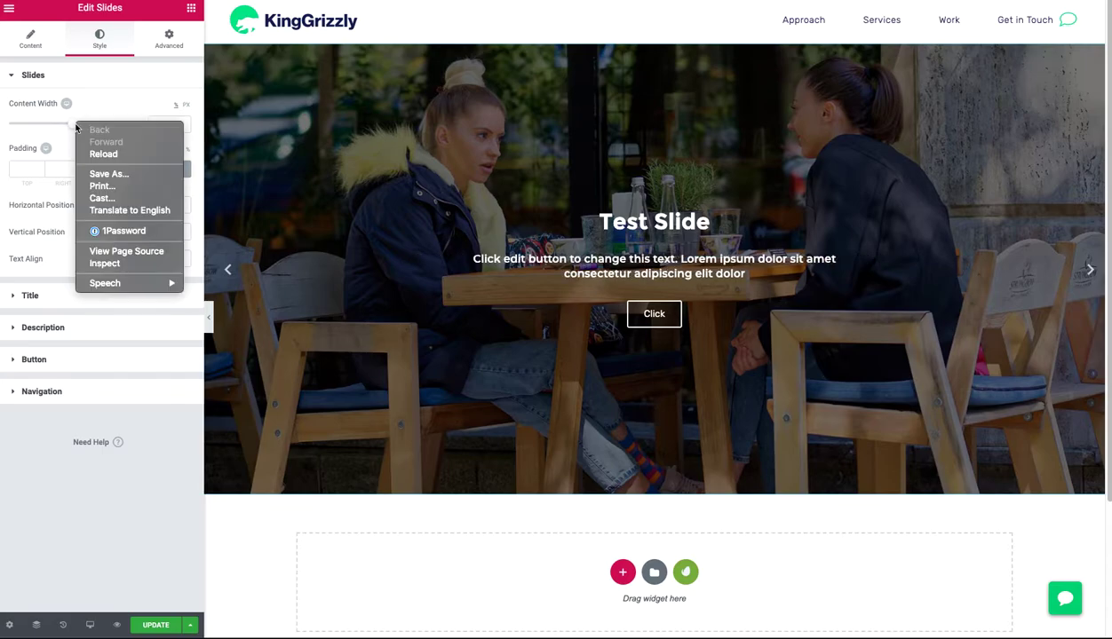
left_click(87, 108)
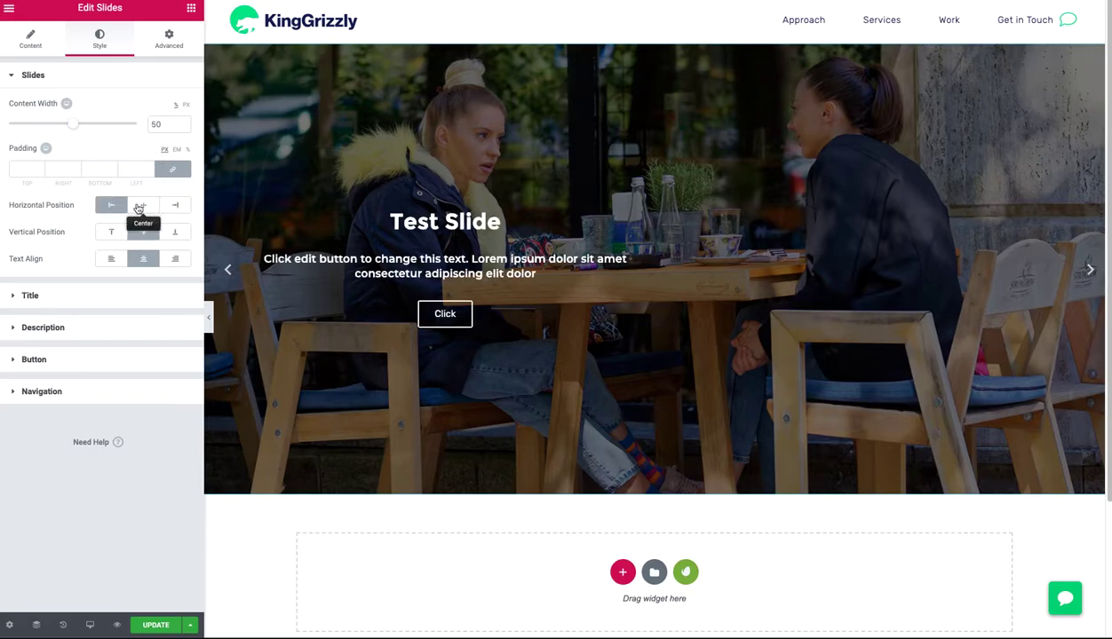
Try the Right horizontal position and the Top and Bottom vertical positions for the slide content, returning both settings to Center.
left_click(141, 207)
left_click(169, 207)
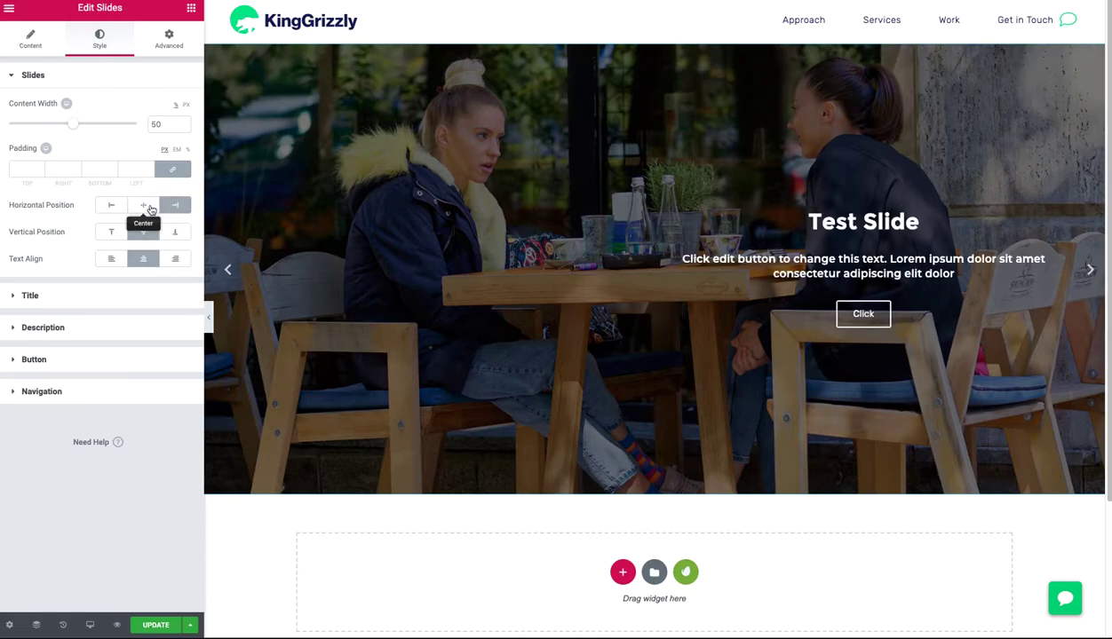
left_click(143, 205)
left_click(111, 232)
left_click(175, 233)
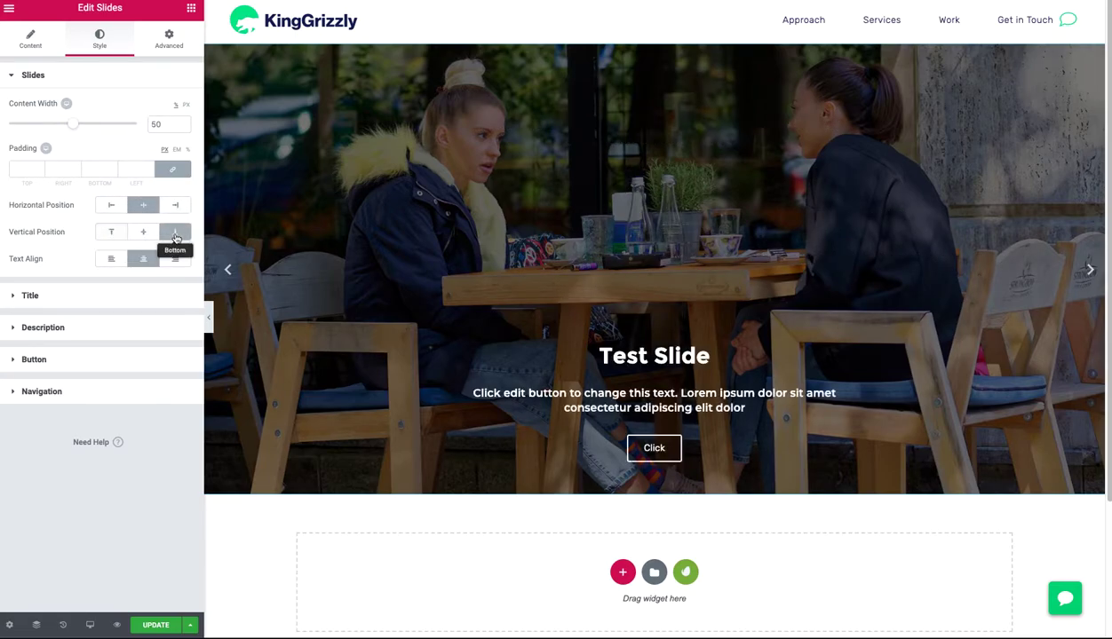
left_click(143, 232)
Set the slides' text alignment and horizontal position to Left, and give them an unlinked left padding of 100 px.
left_click(114, 261)
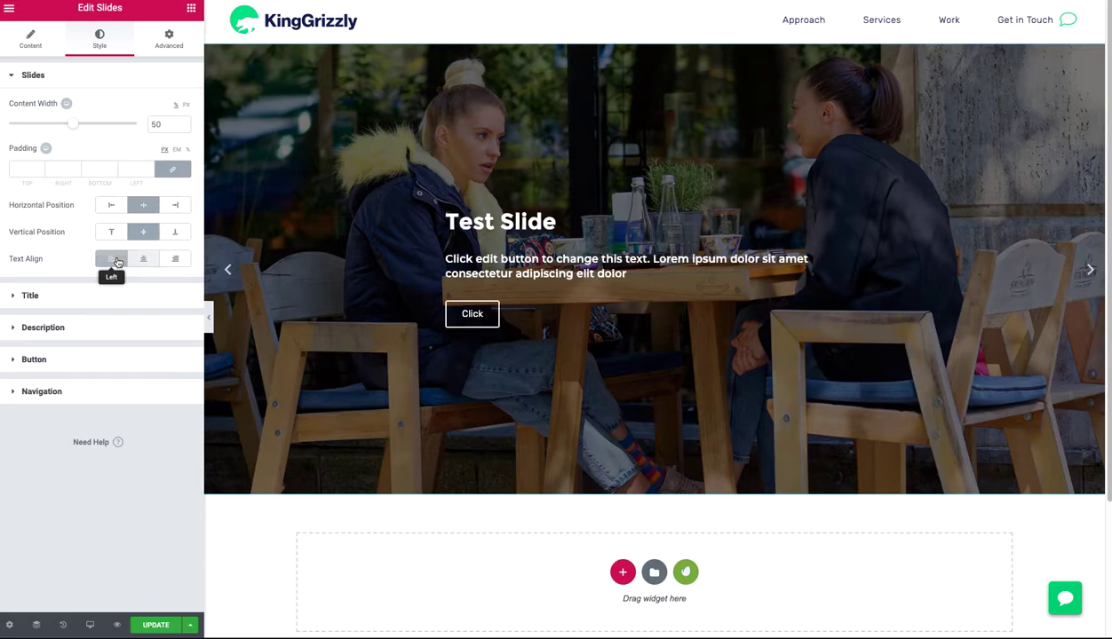
left_click(111, 207)
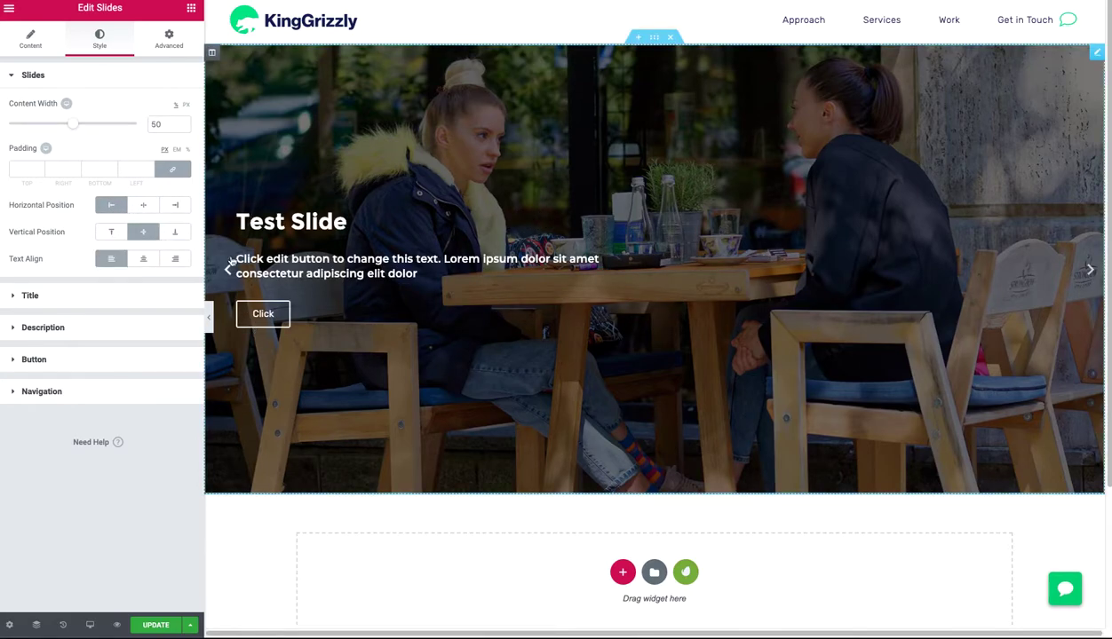
left_click(172, 170)
left_click(133, 168)
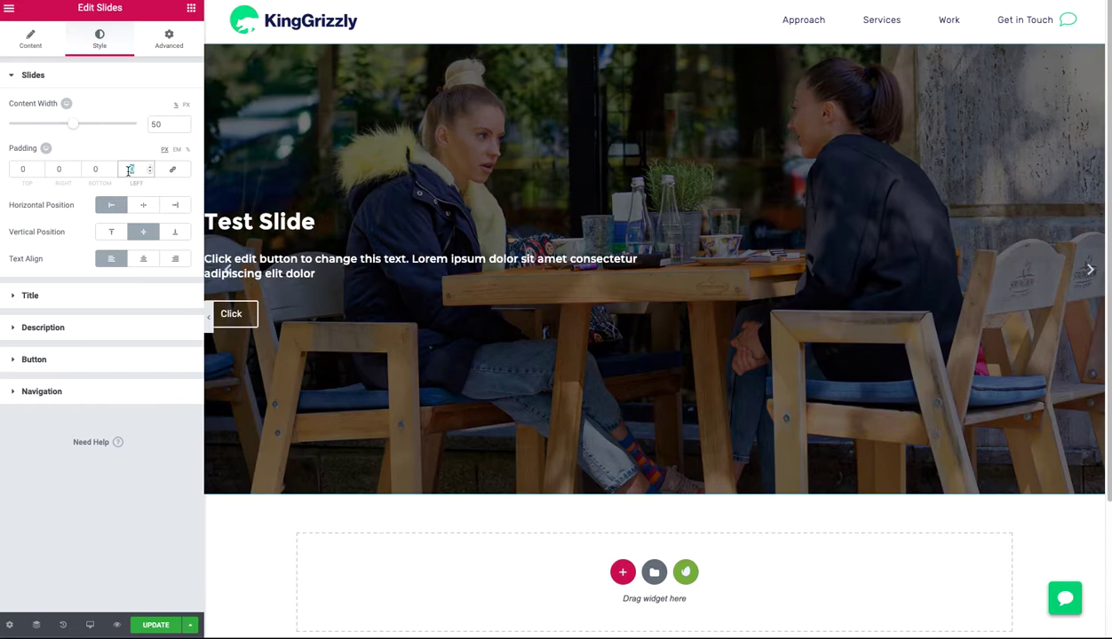
type("100")
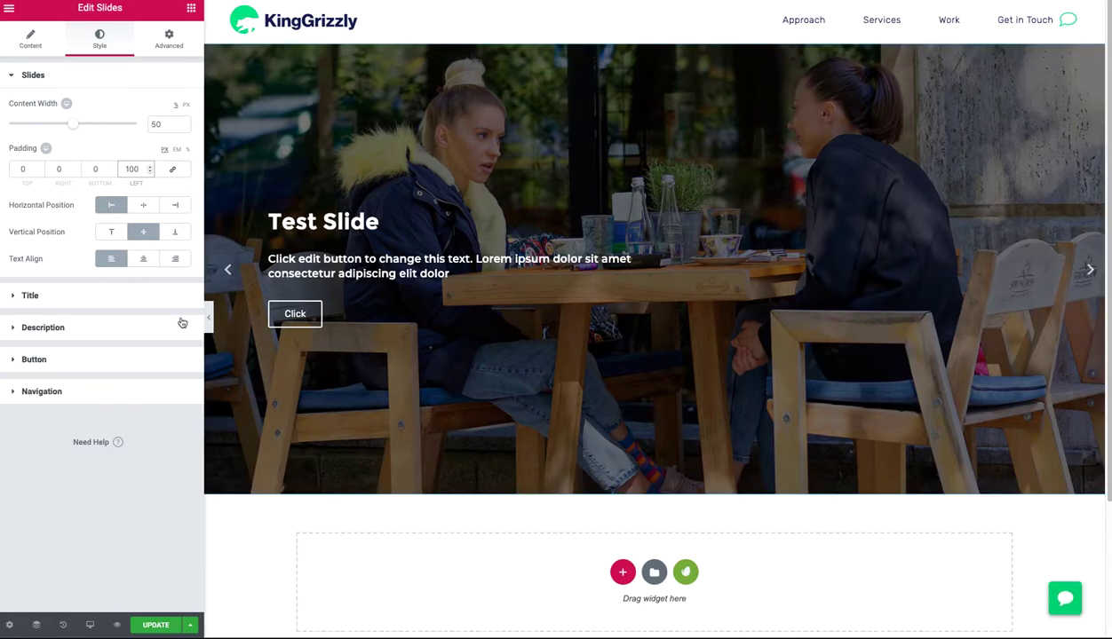
Return the slides' horizontal position and text alignment to Center, and reset the left padding to 0 with the padding values linked.
left_click(142, 206)
left_click(140, 259)
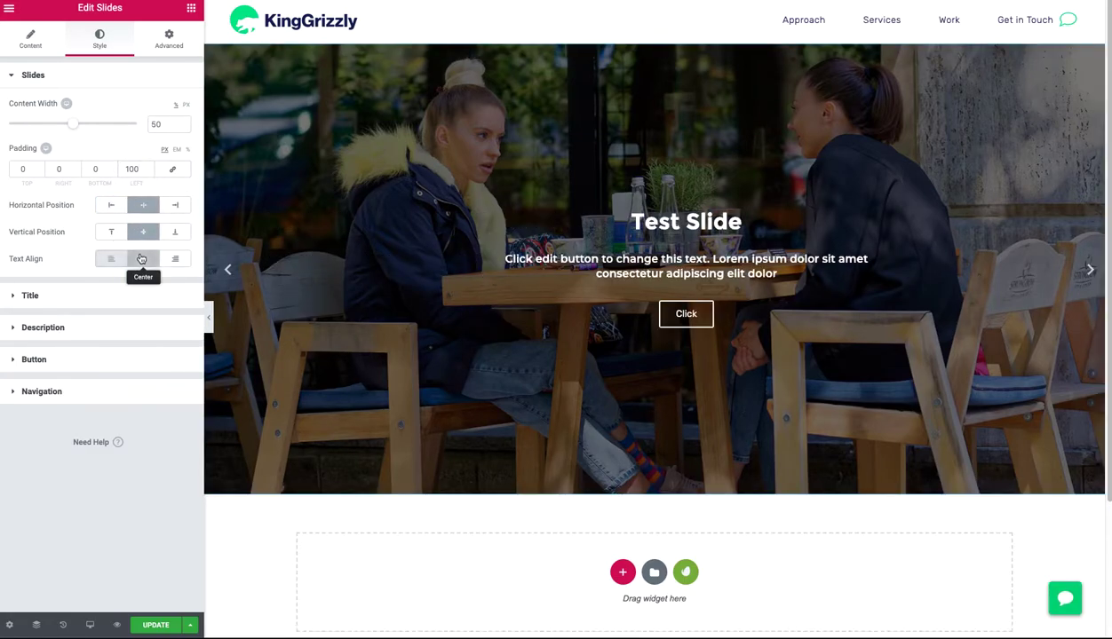
left_click_drag(142, 169, 99, 169)
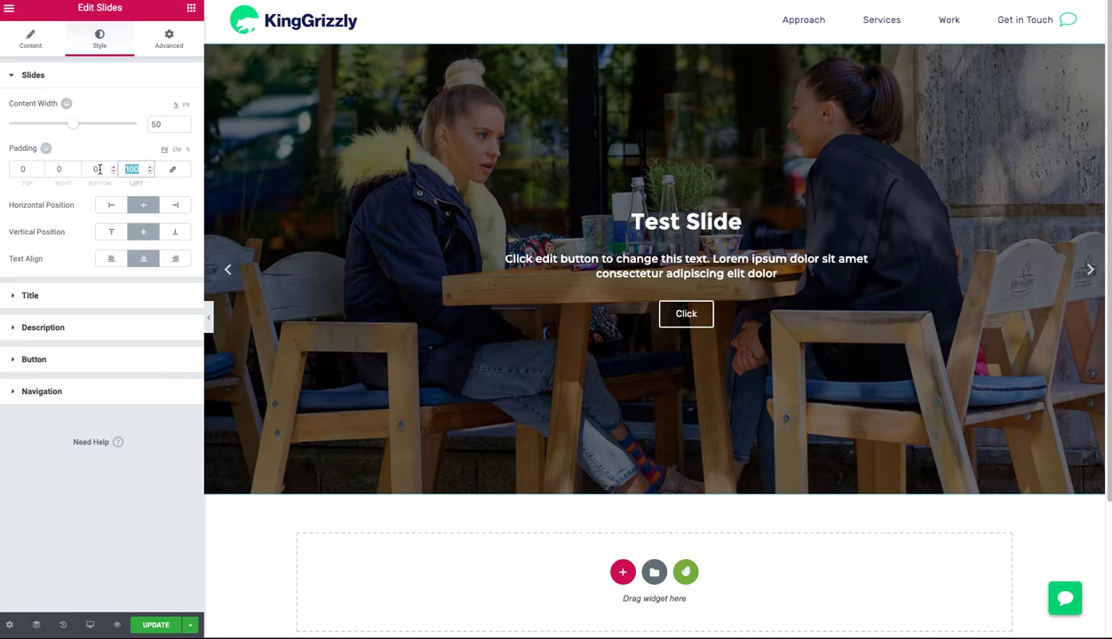
type("0")
left_click(172, 169)
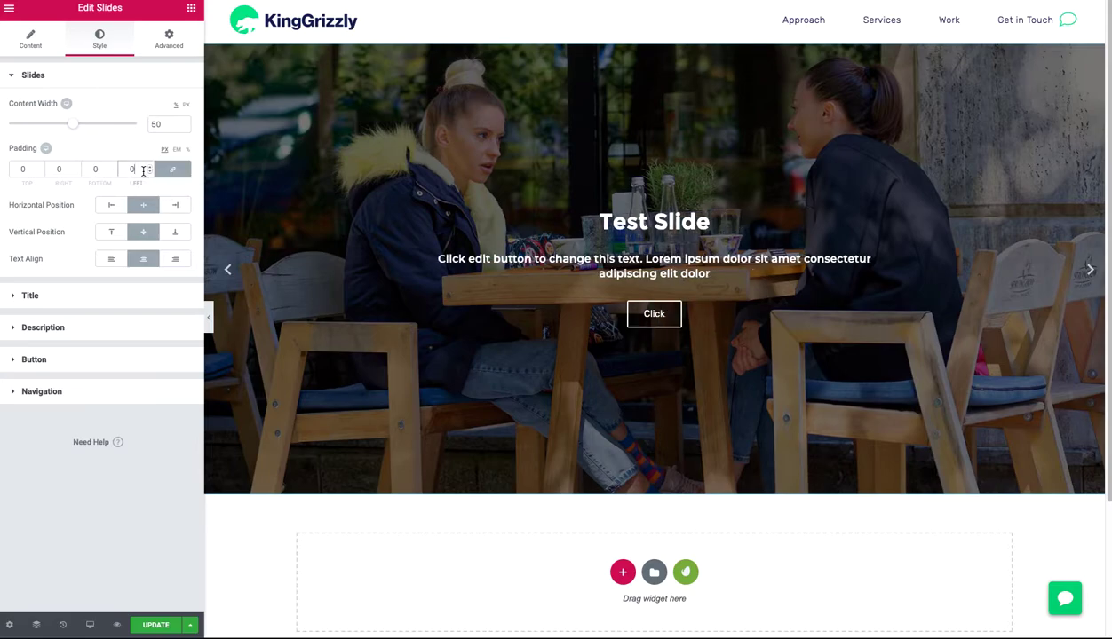
Set the slide title's font size to 3 REM in its typography settings.
left_click(44, 296)
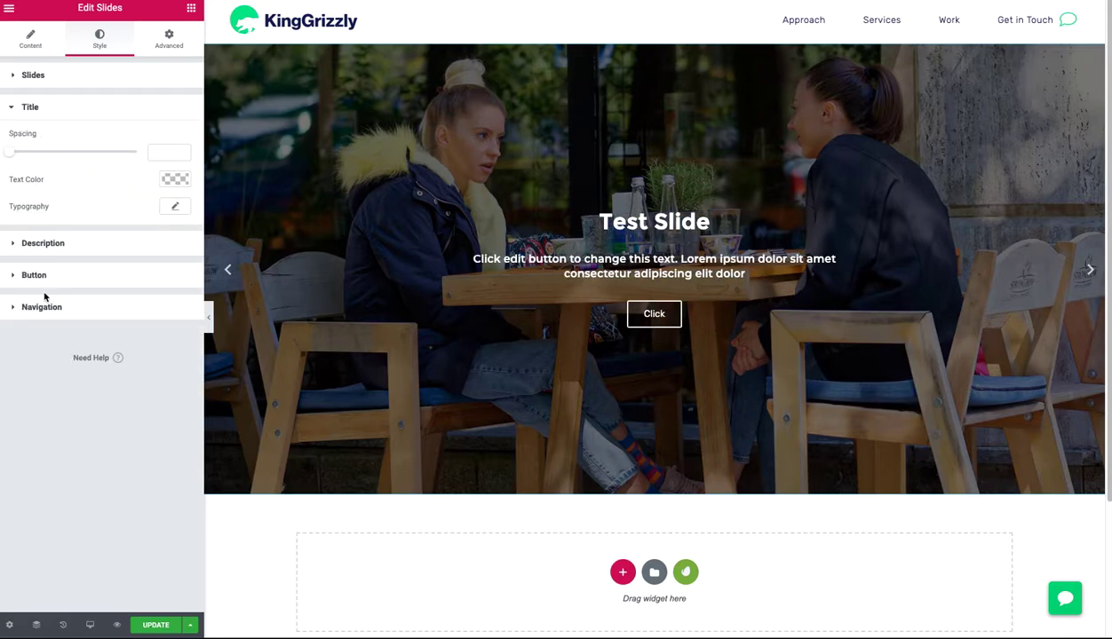
left_click(173, 206)
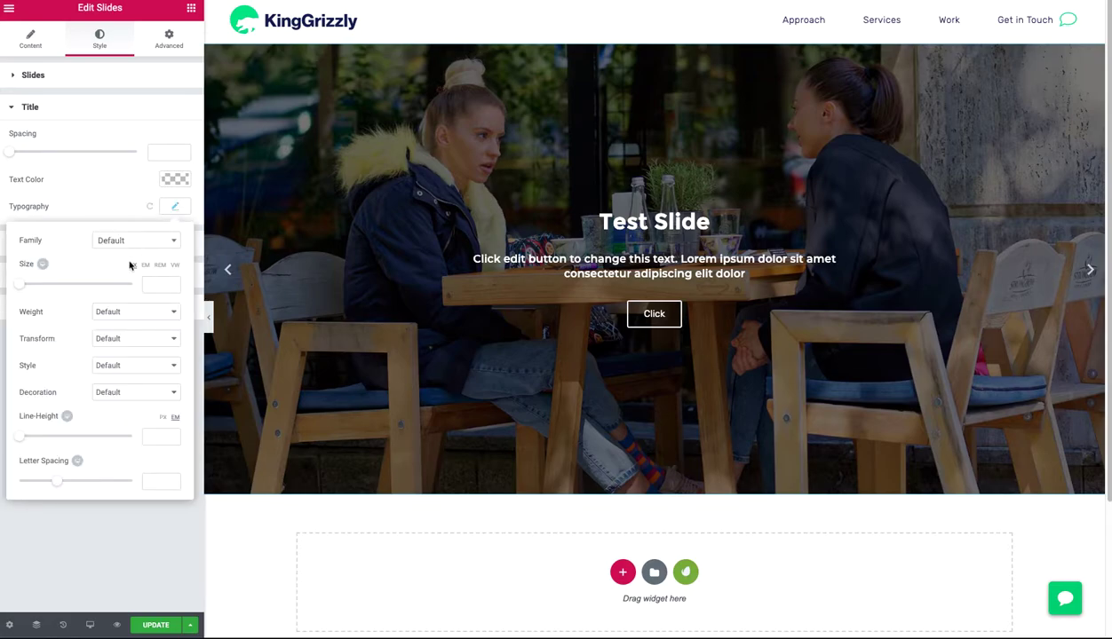
left_click(159, 266)
left_click(150, 282)
type("2")
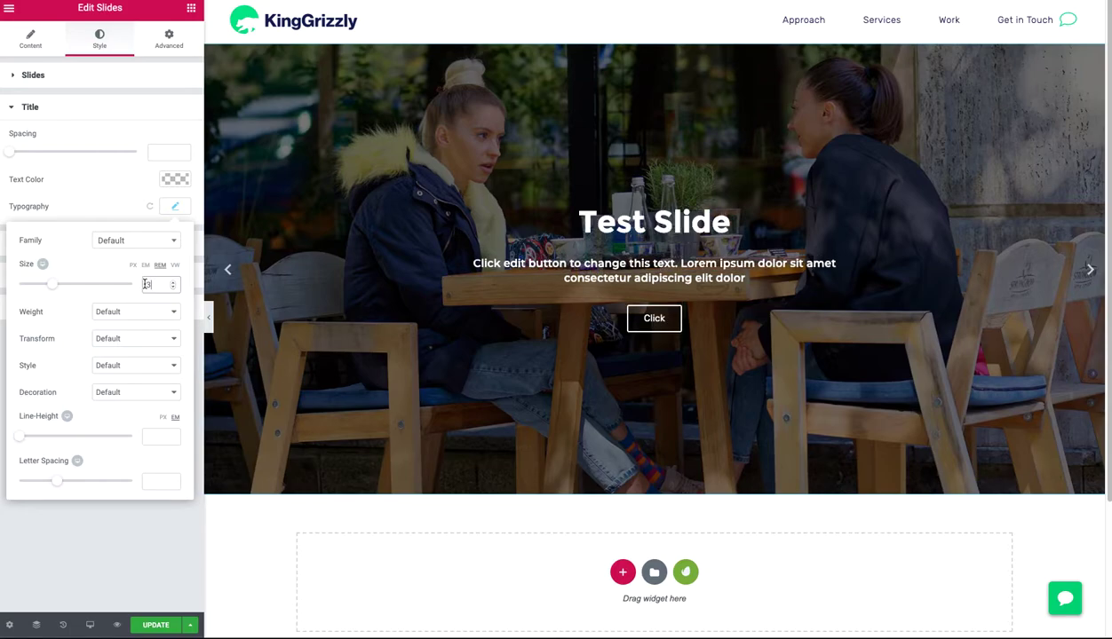
left_click(102, 200)
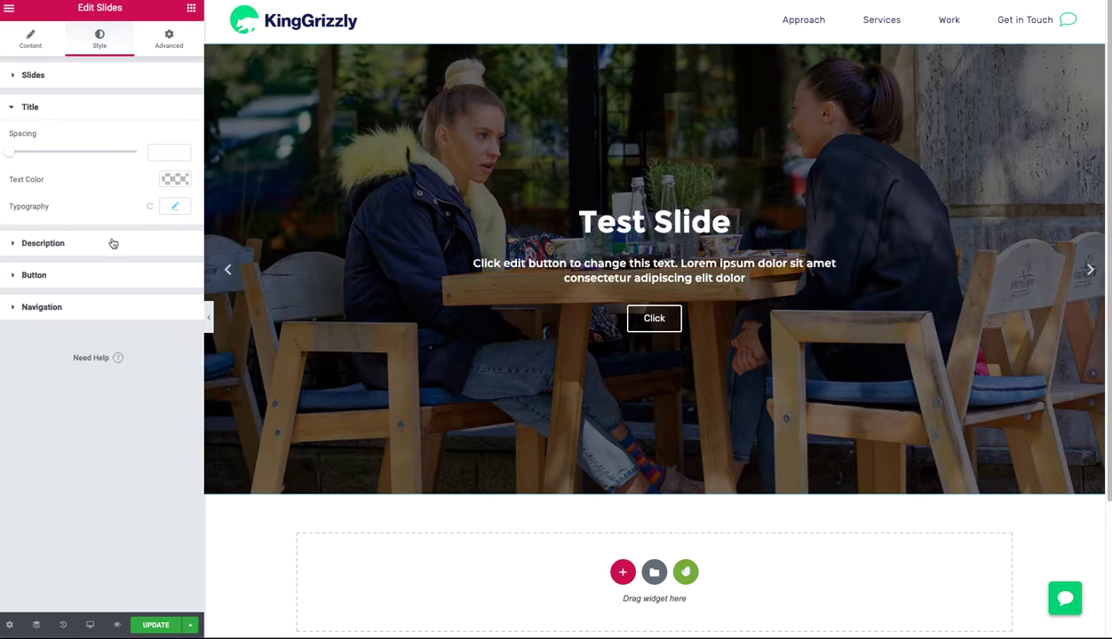
Set the slide description's line height to 1.8 EM in its typography settings.
left_click(110, 243)
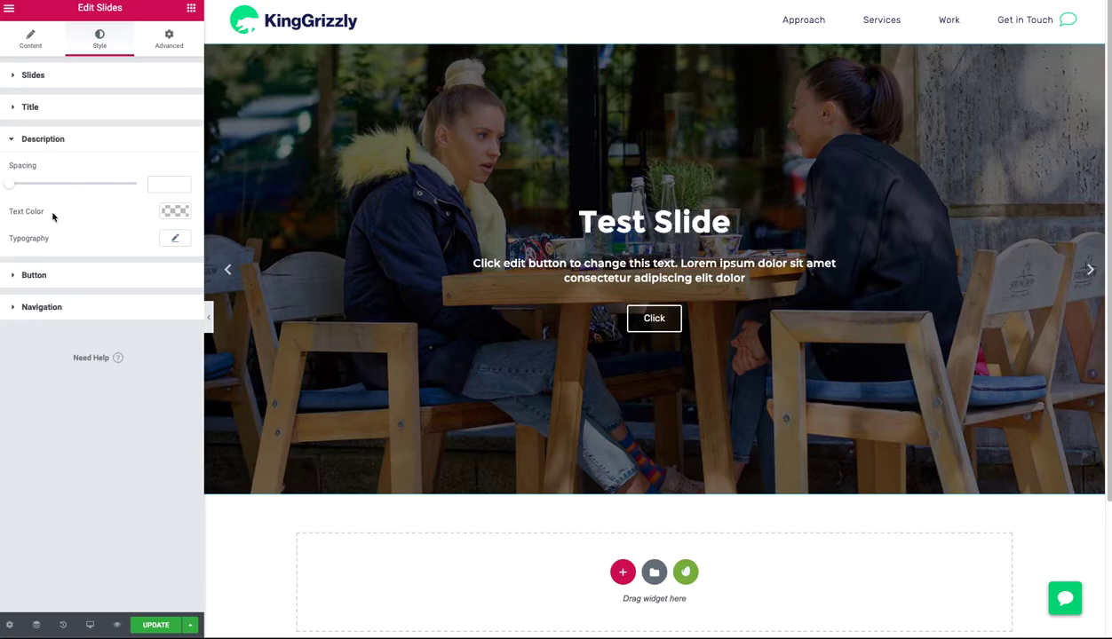
left_click(173, 239)
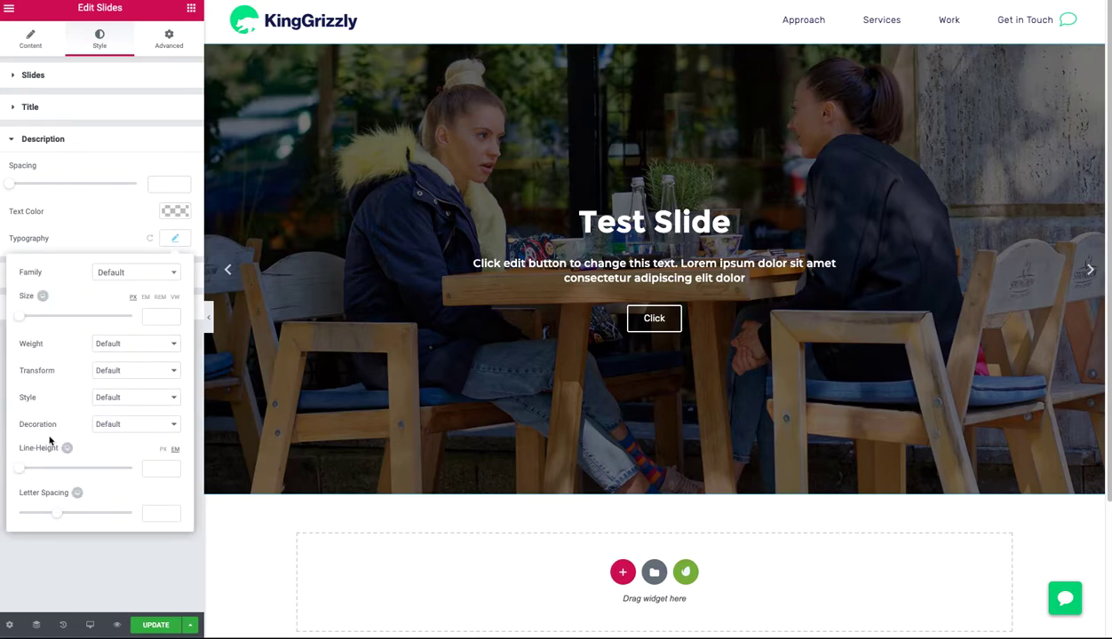
left_click_drag(22, 468, 37, 467)
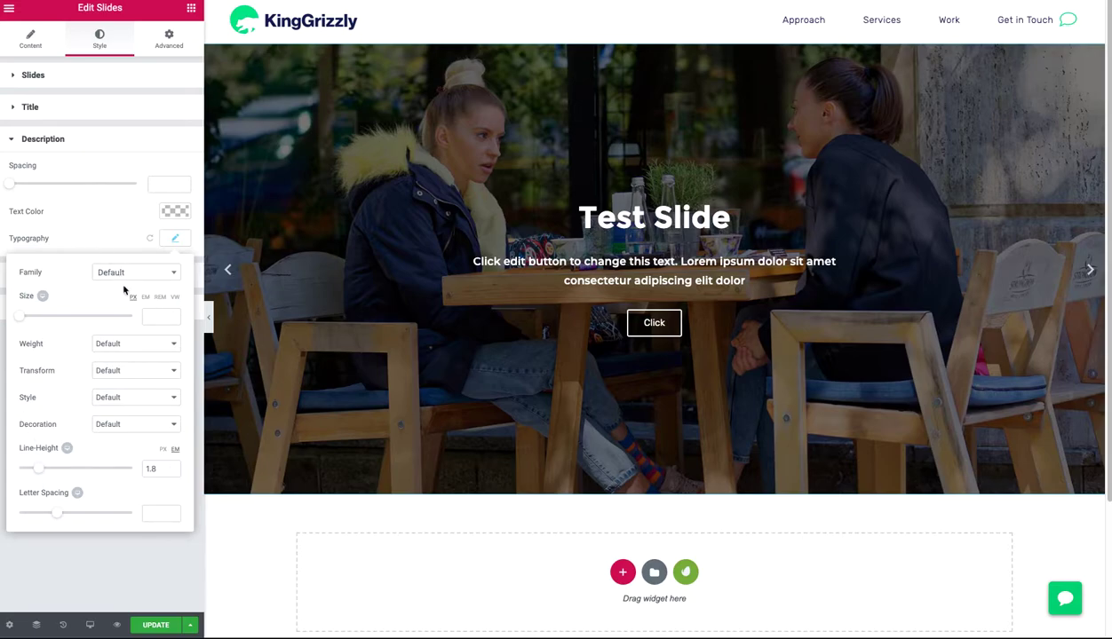
Switch the description's font size to REM, try 2.5, 2 and 1.5, and settle on 1.25.
left_click(155, 318)
type("2")
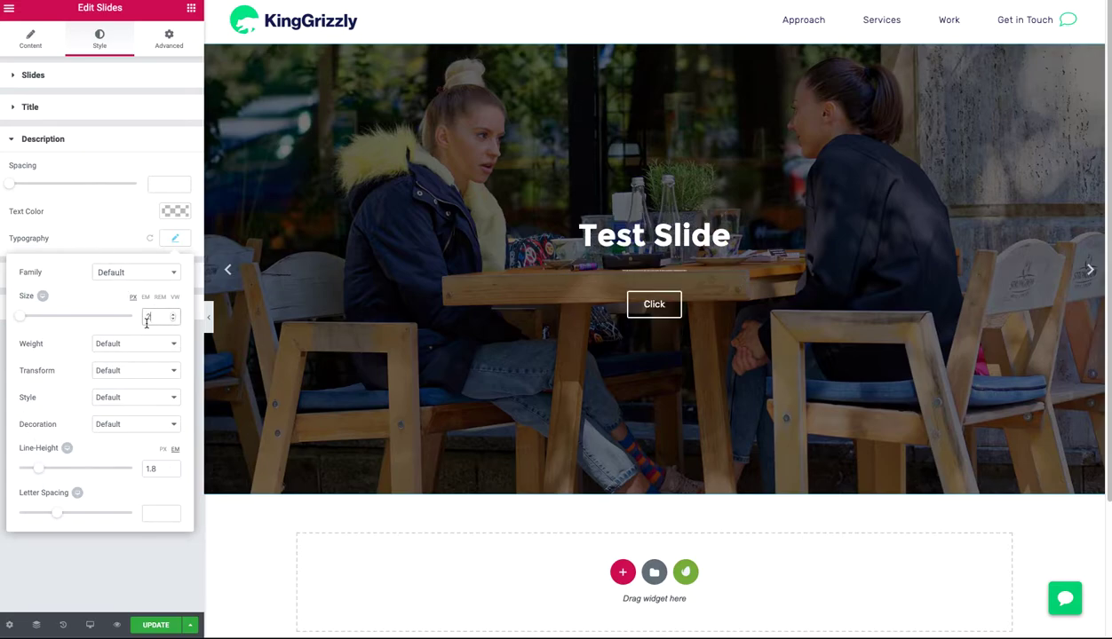
left_click(161, 298)
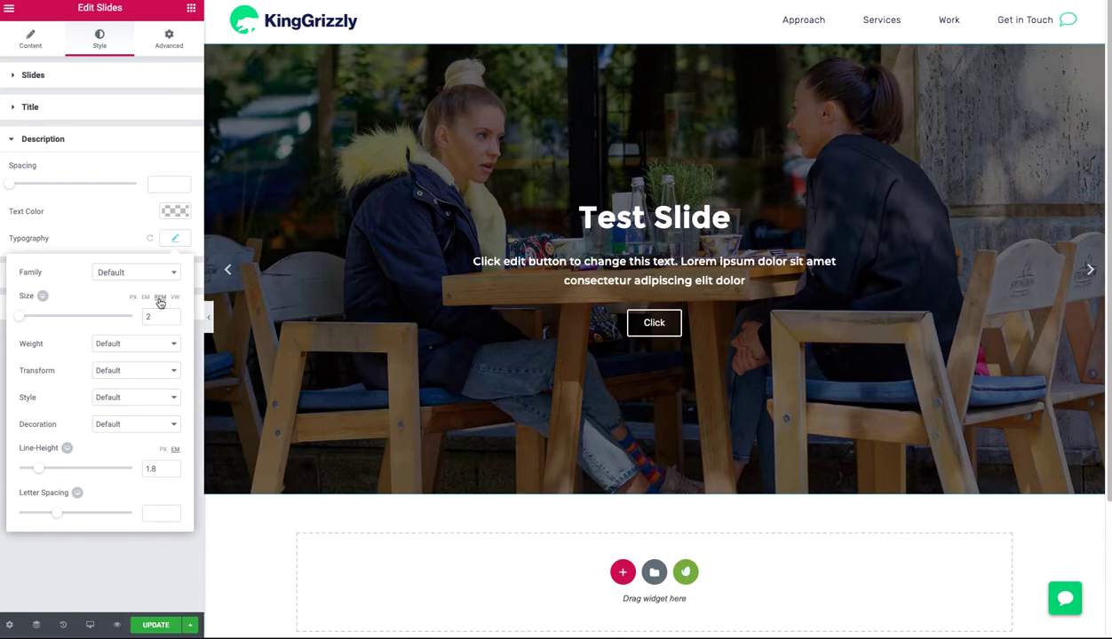
left_click_drag(158, 316, 137, 315)
type("2.5")
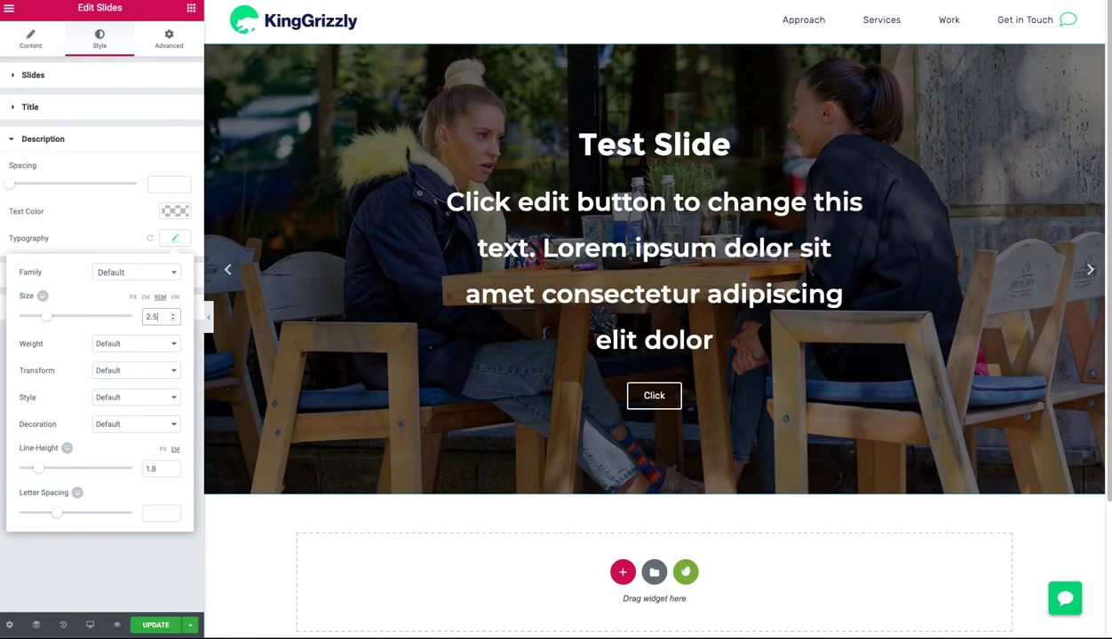
left_click_drag(158, 318, 113, 312)
type("2")
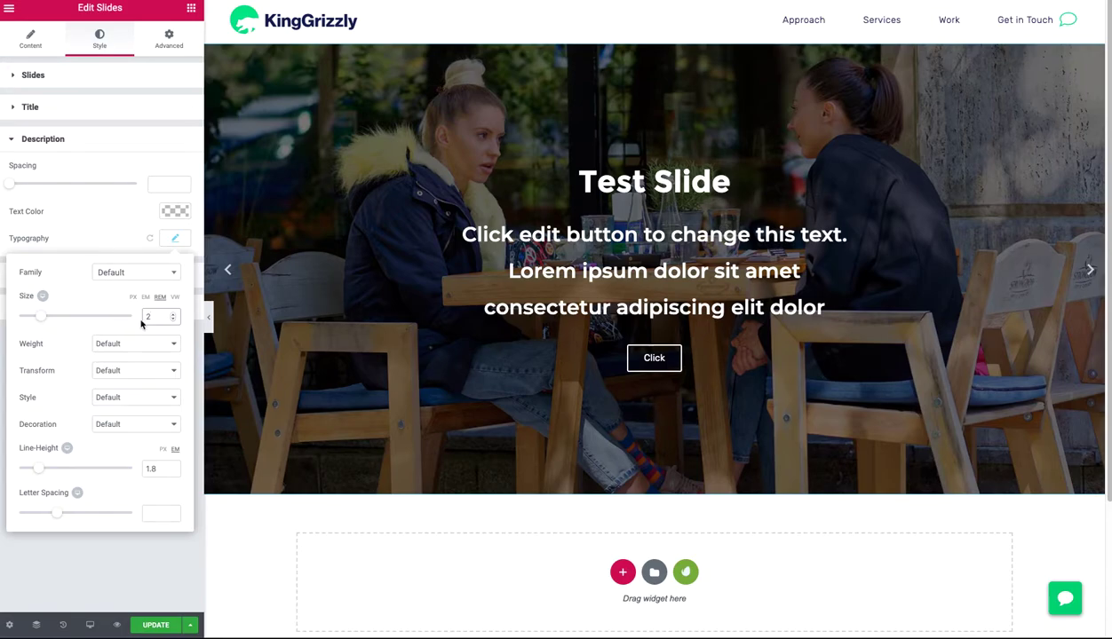
type("1.5")
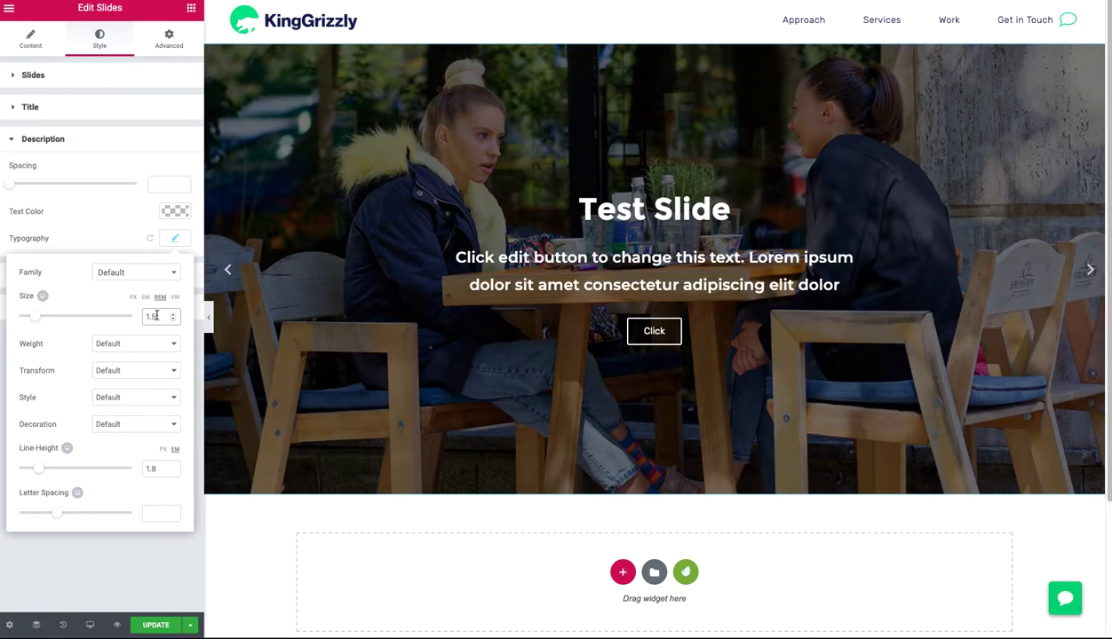
type("2")
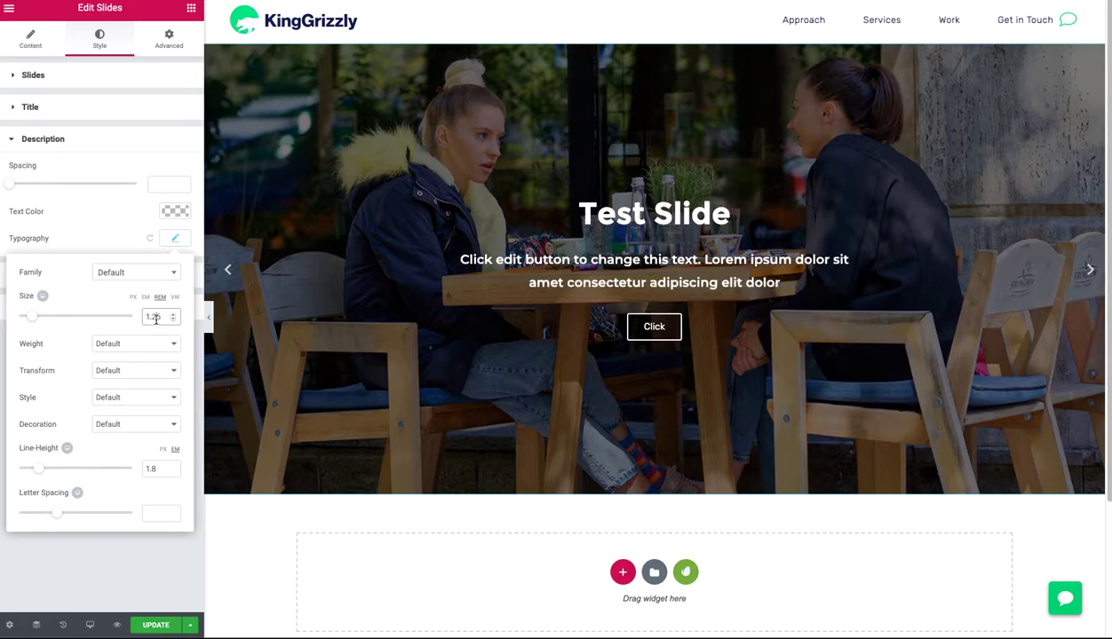
Set the slide description's font weight to 300.
left_click(110, 245)
left_click(172, 242)
left_click(139, 345)
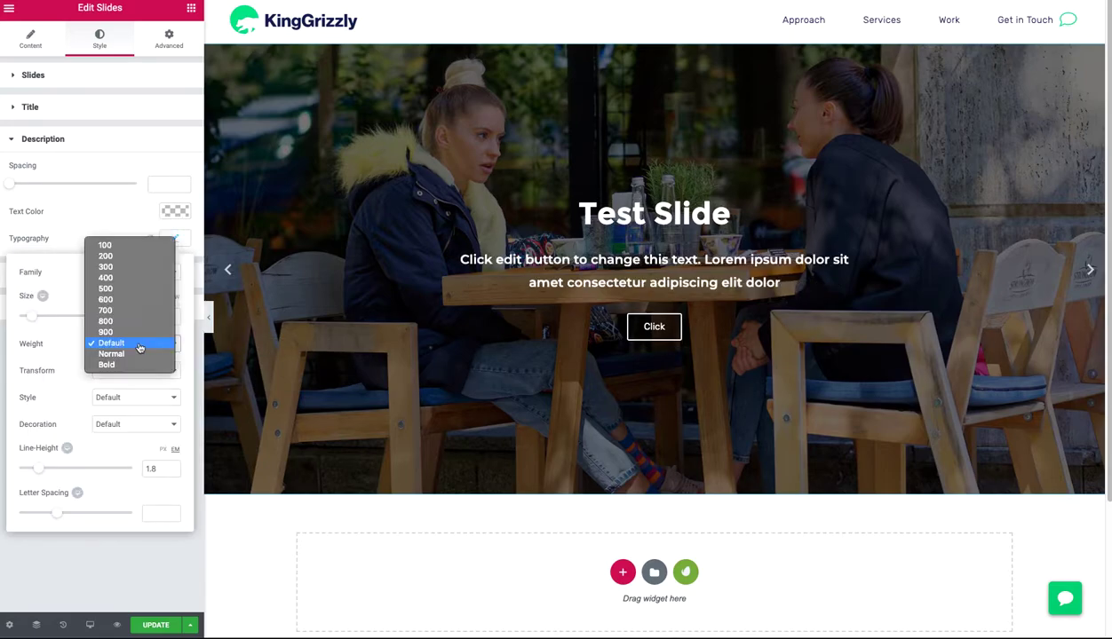
left_click(132, 268)
left_click(104, 246)
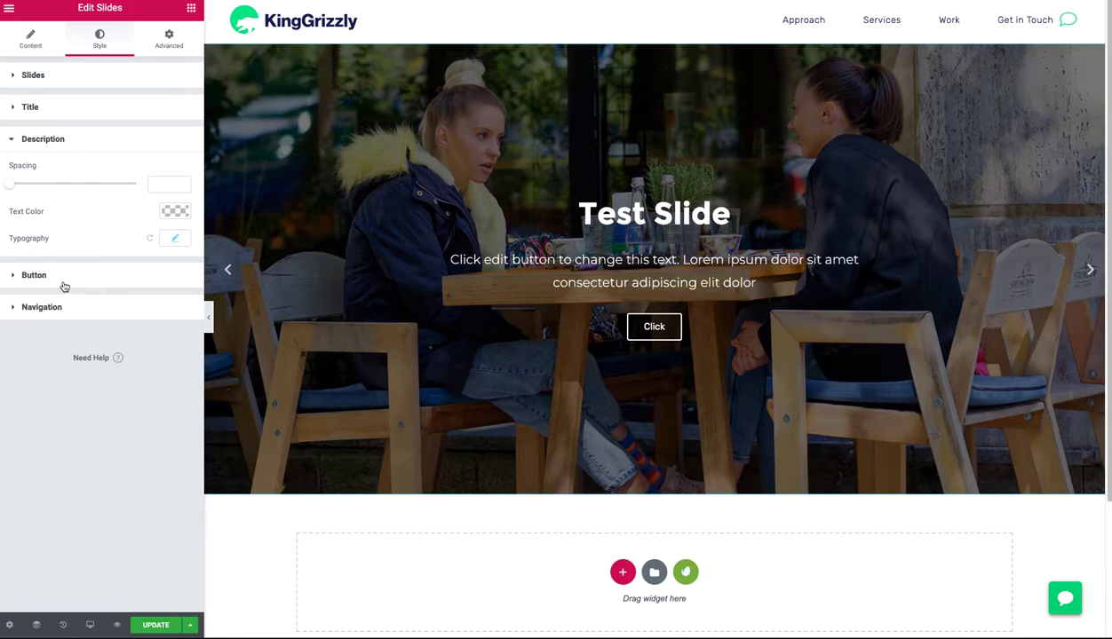
Set the slide button's size to Medium and its border width to 3.
left_click(61, 276)
left_click(100, 203)
left_click(105, 215)
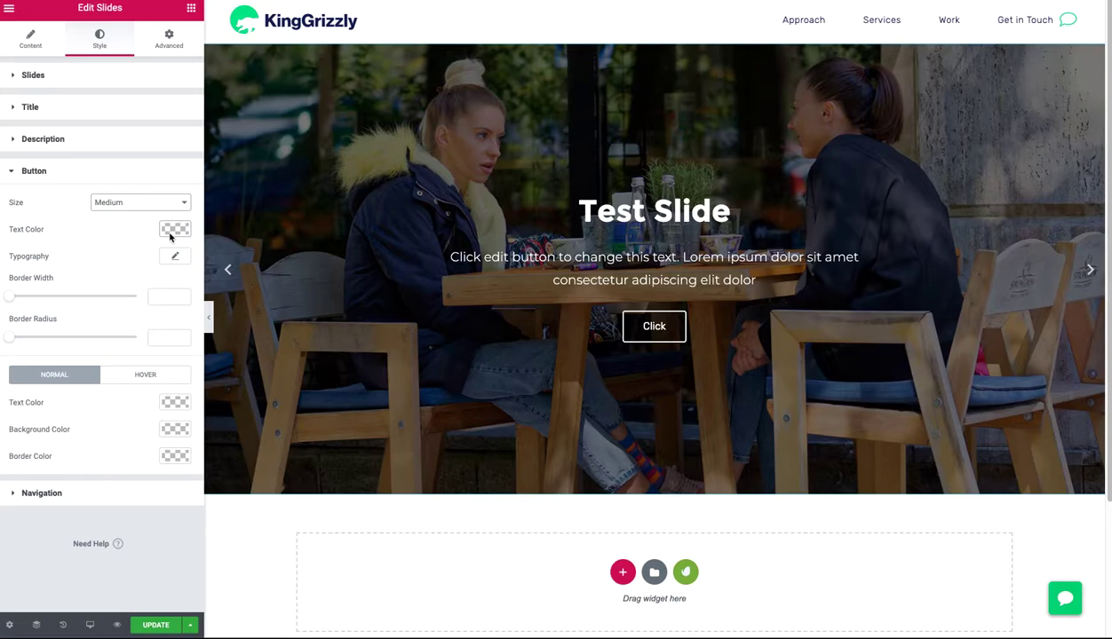
left_click_drag(9, 296, 32, 302)
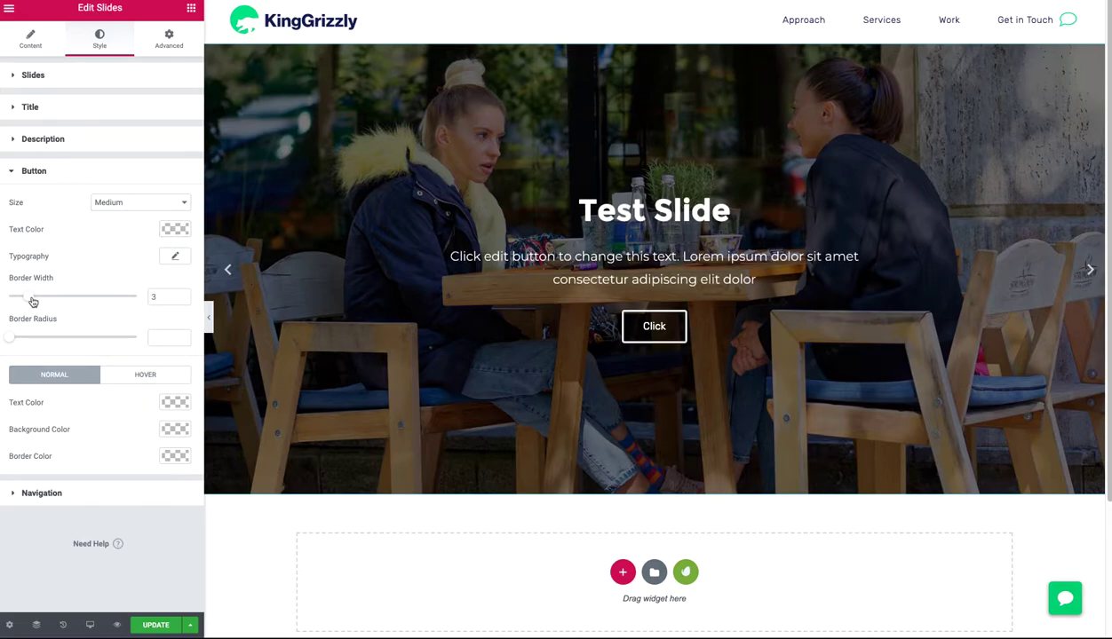
Give the slide button's normal state a bright green background and dark navy text from the saved colors.
left_click(176, 430)
left_click(128, 577)
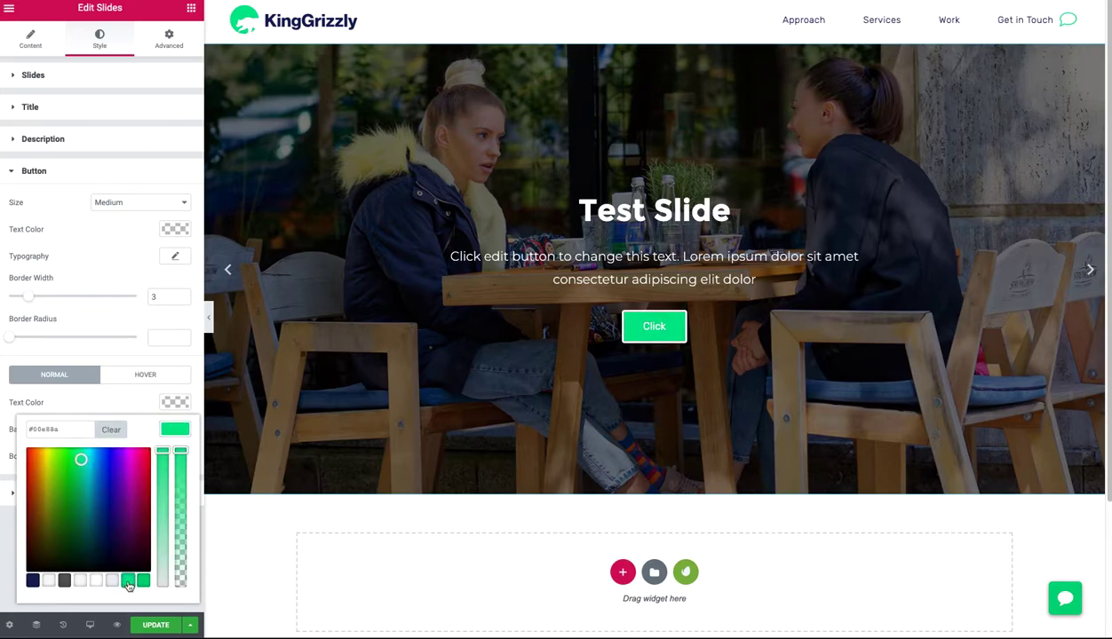
left_click(64, 358)
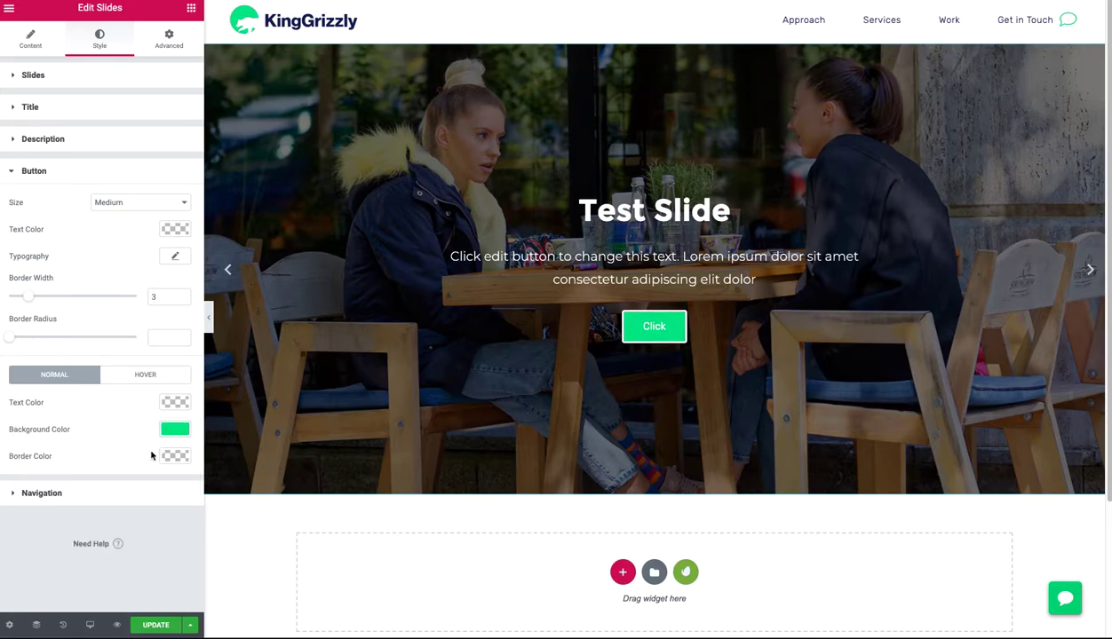
left_click(177, 401)
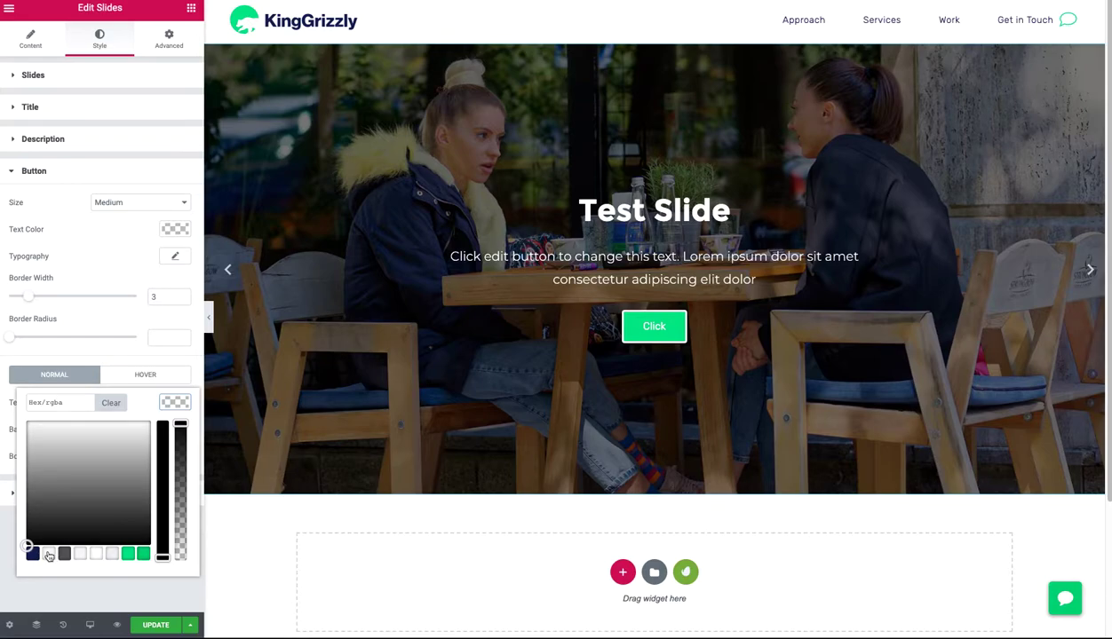
left_click(33, 554)
left_click(92, 346)
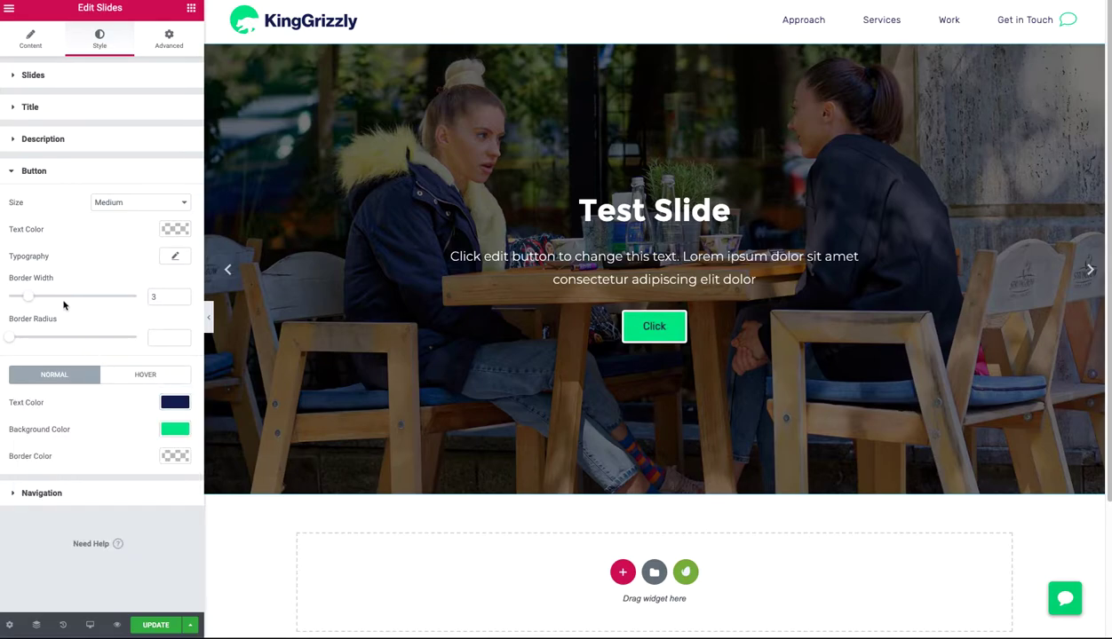
Set the slide button's border width to 0 and give its hover state a white background from the saved colors.
left_click_drag(33, 299, 9, 297)
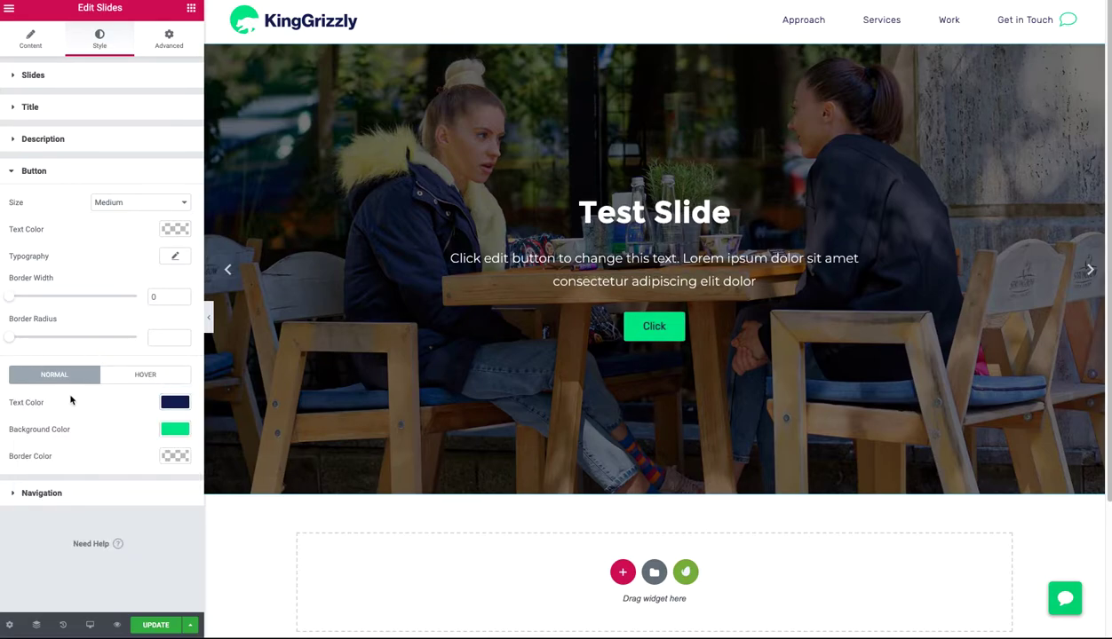
left_click(139, 379)
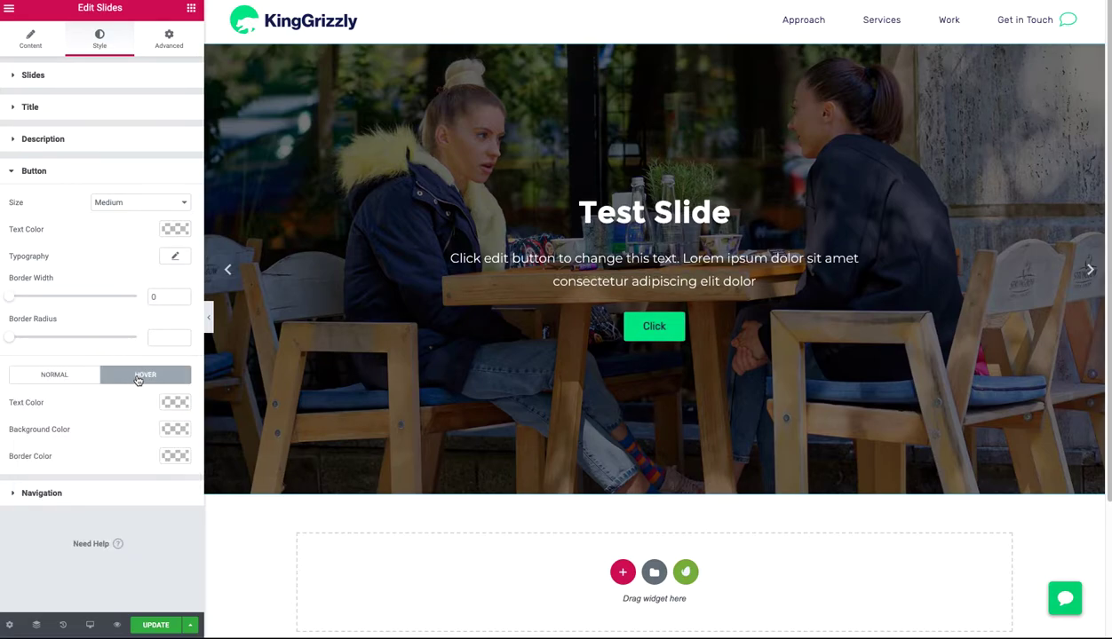
left_click(175, 430)
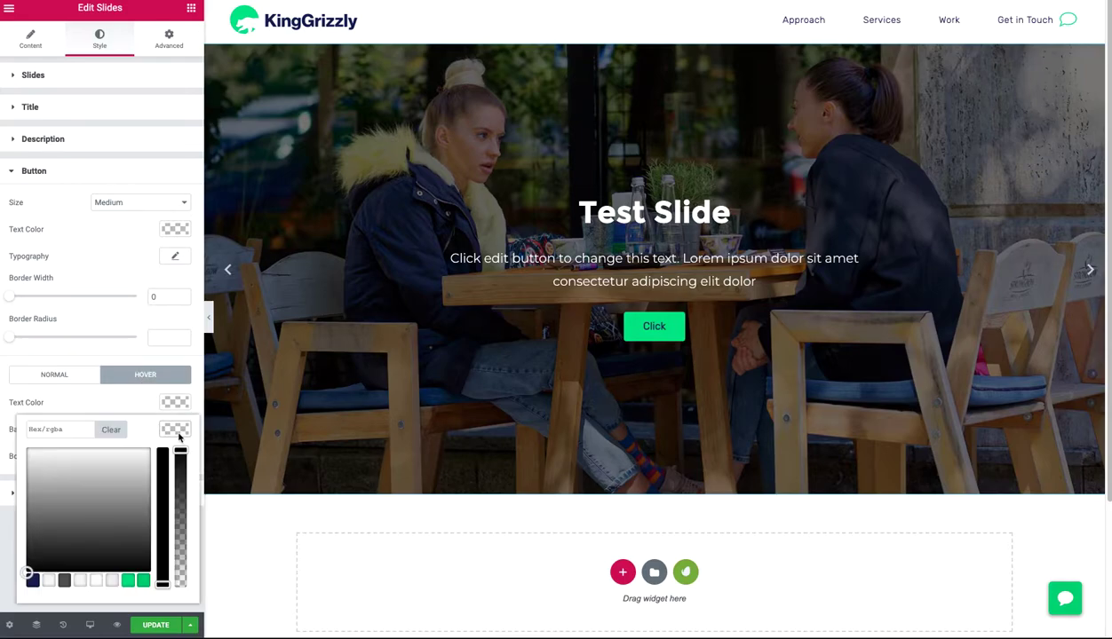
left_click(96, 580)
left_click(108, 400)
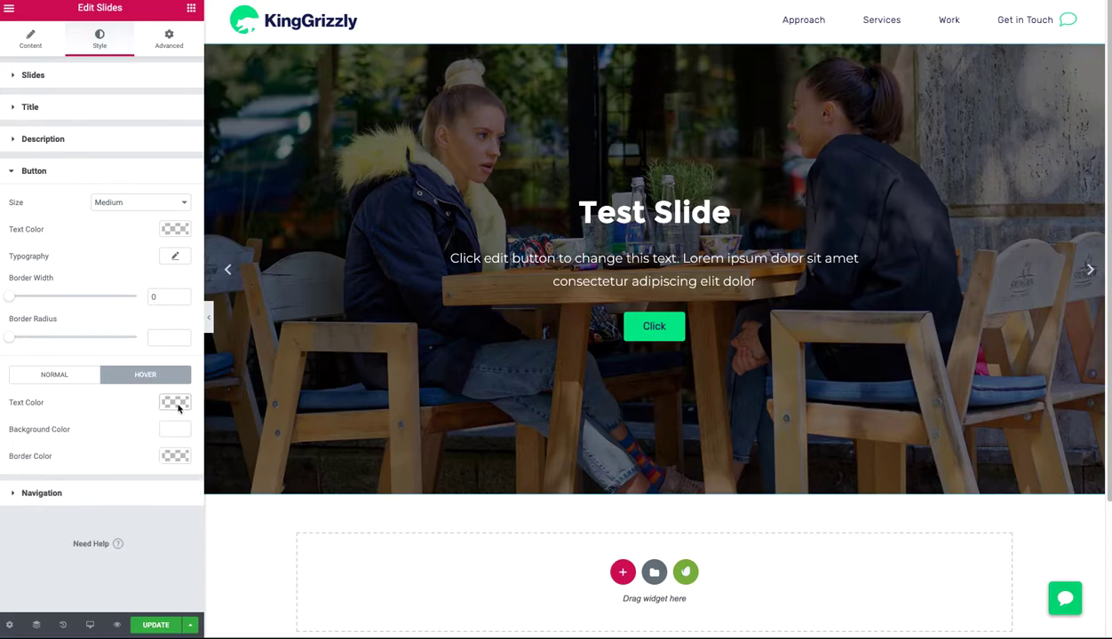
Set the slide button's hover text color to the saved dark navy.
left_click(176, 403)
left_click(35, 546)
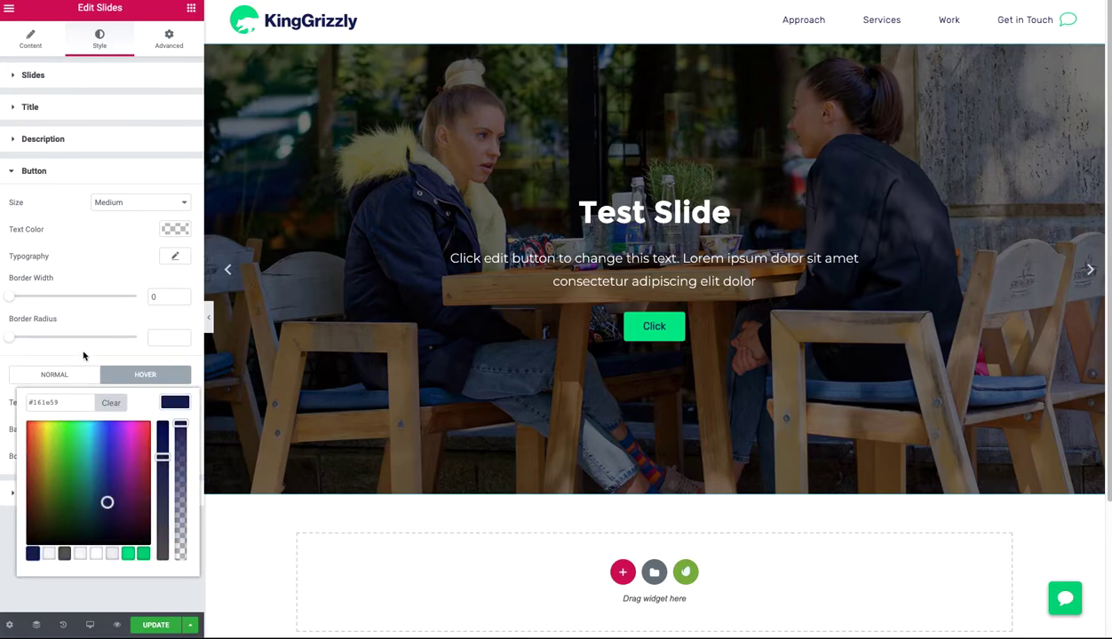
left_click(83, 355)
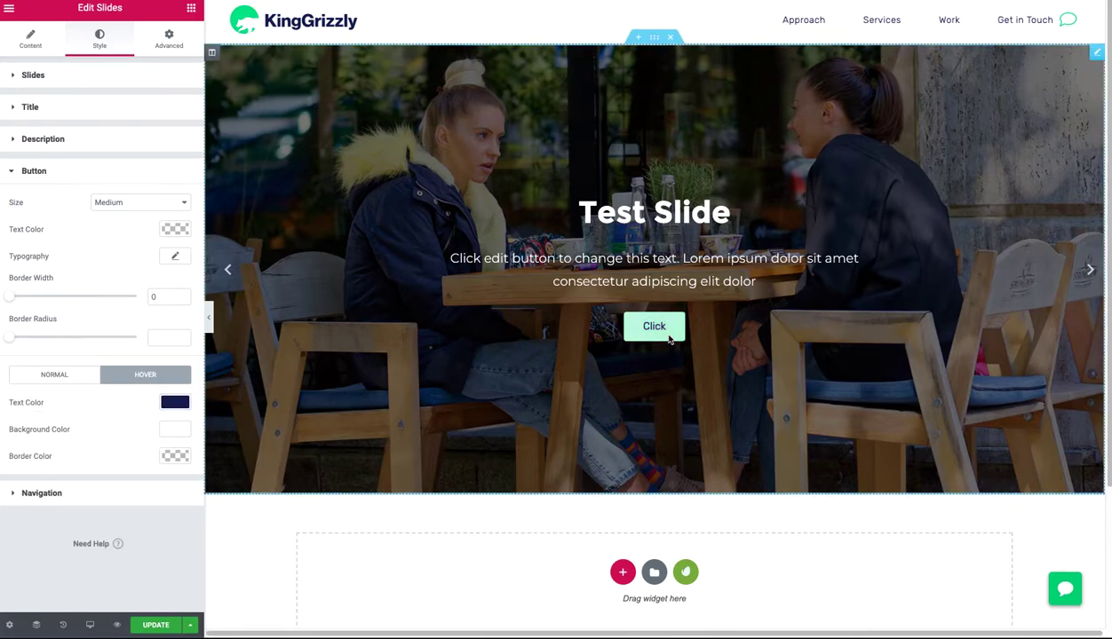
Set the slider's navigation arrows to size 43 and color them with the saved bright green.
left_click(66, 496)
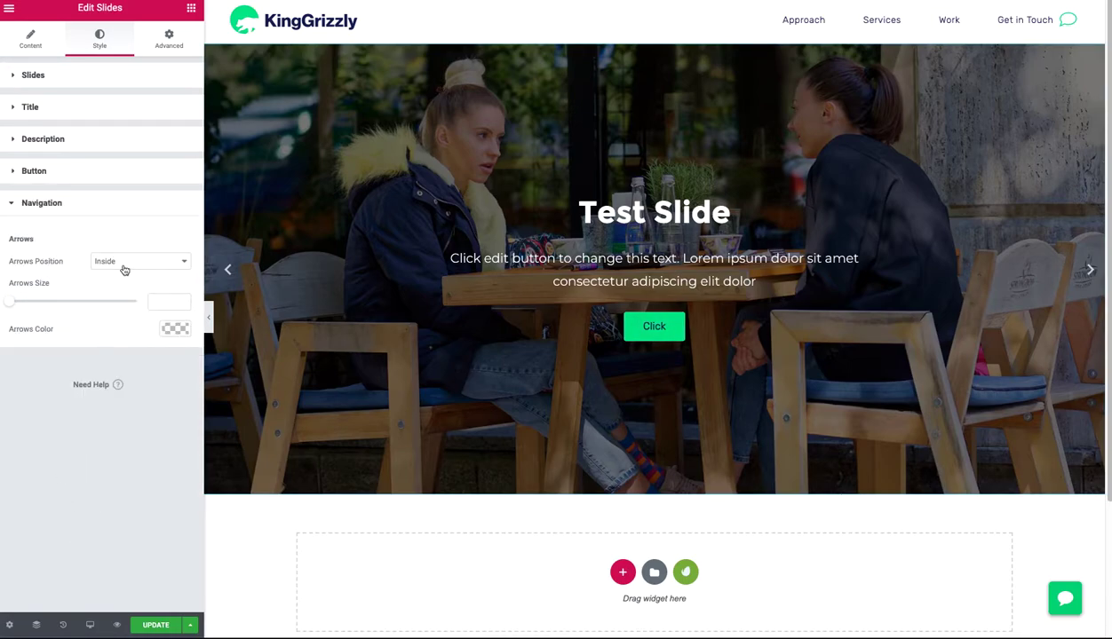
left_click_drag(11, 301, 86, 301)
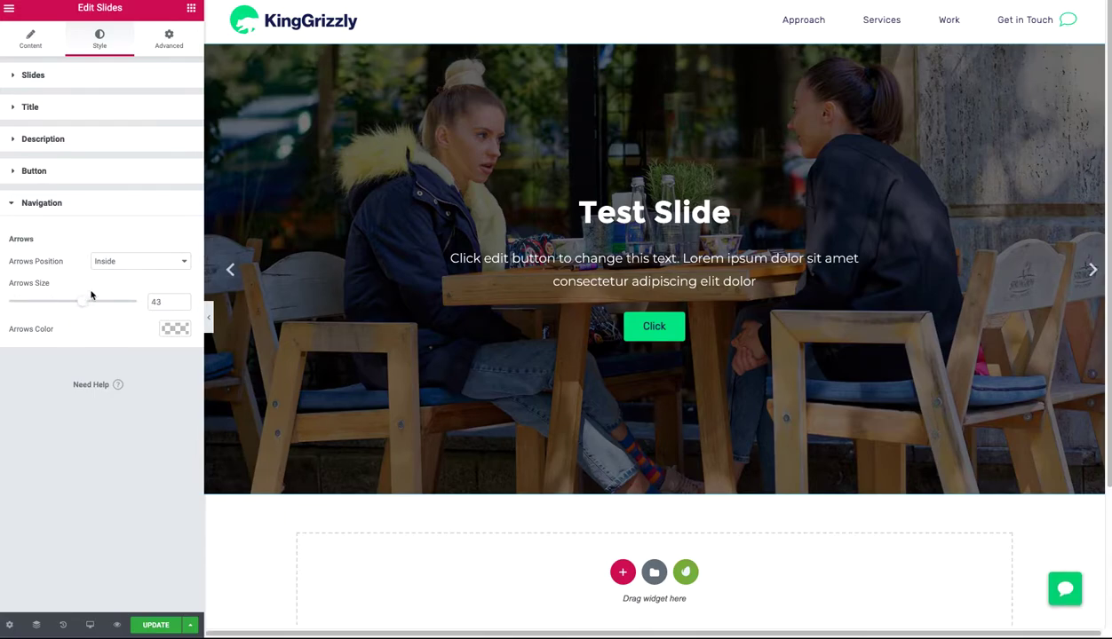
left_click(185, 332)
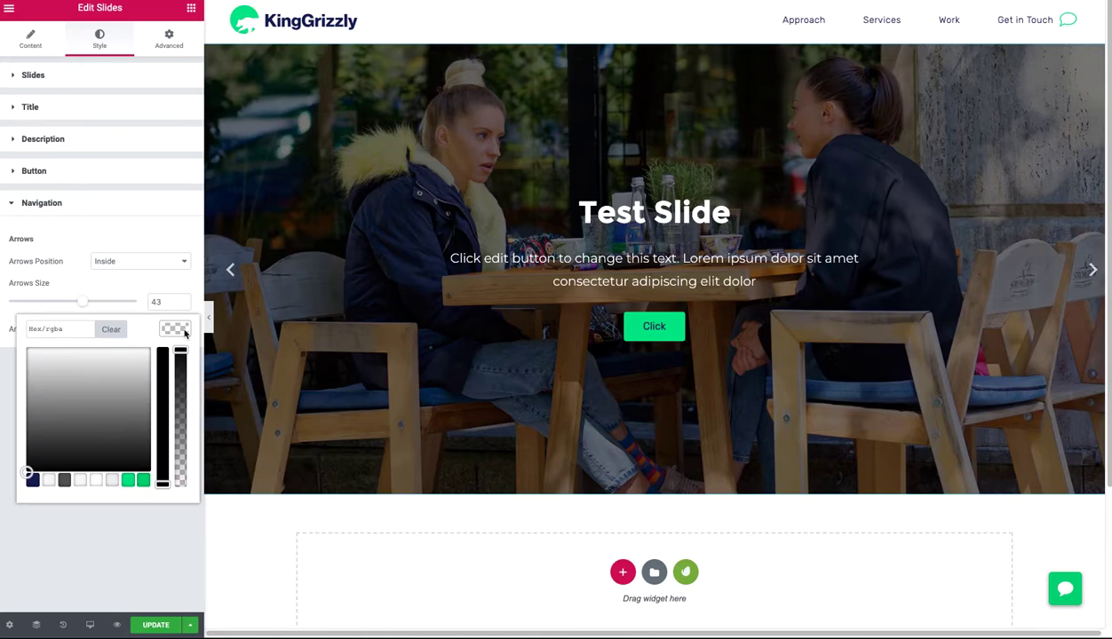
left_click(127, 478)
left_click(133, 523)
Try the Outside position for the navigation arrows and return it to Inside.
left_click(118, 263)
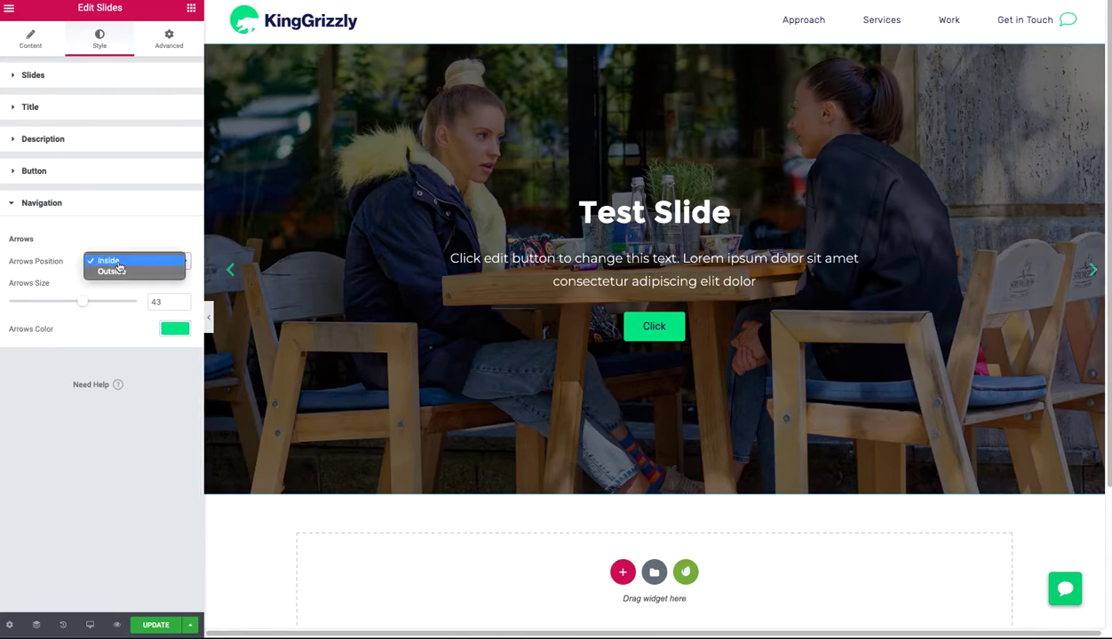
left_click(122, 270)
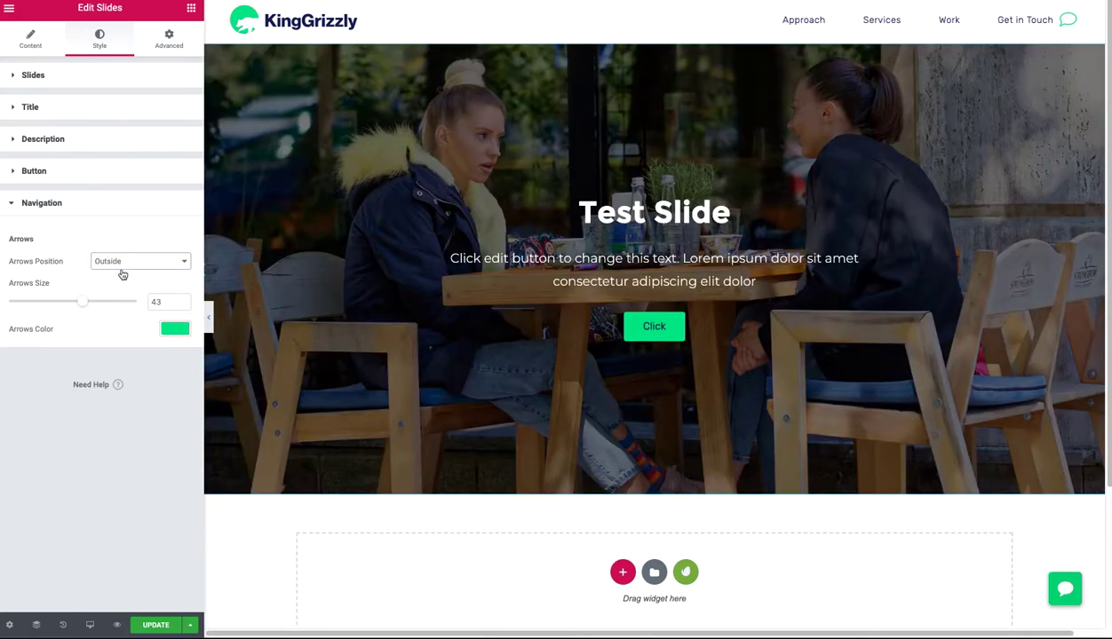
left_click(112, 260)
left_click(116, 250)
Switch to the Tablet preview and set the slider's tablet height to 50 VH.
left_click(90, 626)
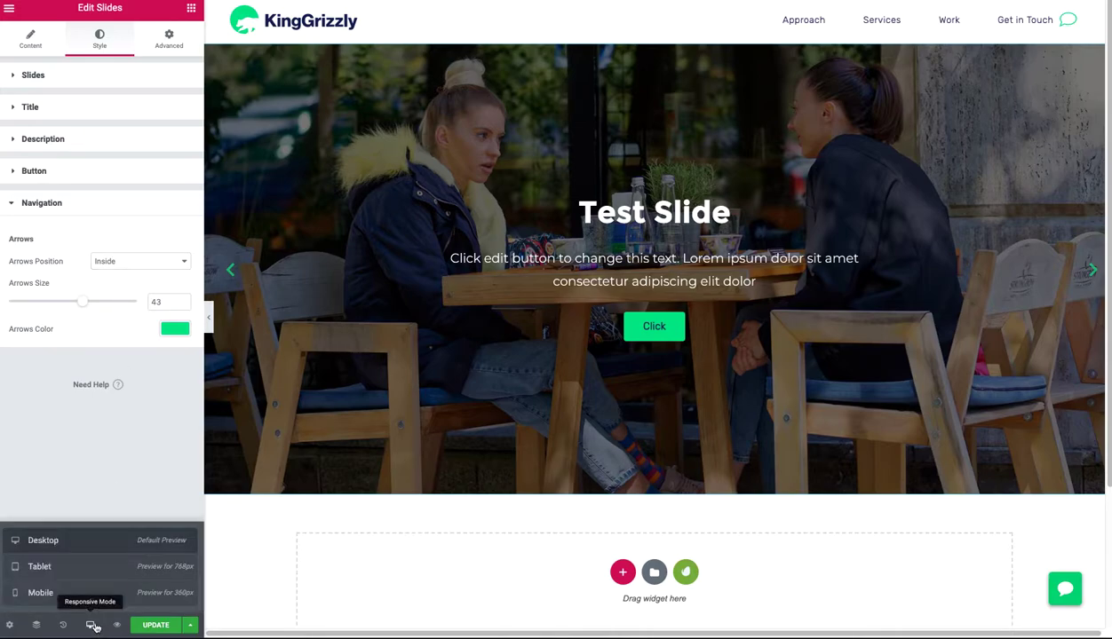
left_click(77, 573)
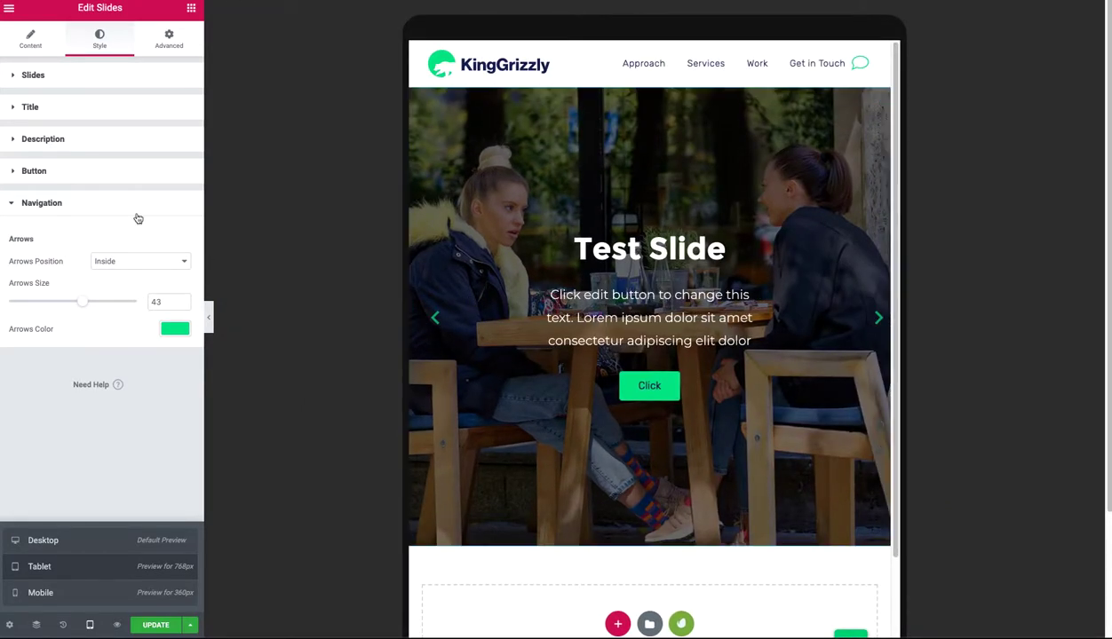
left_click(67, 88)
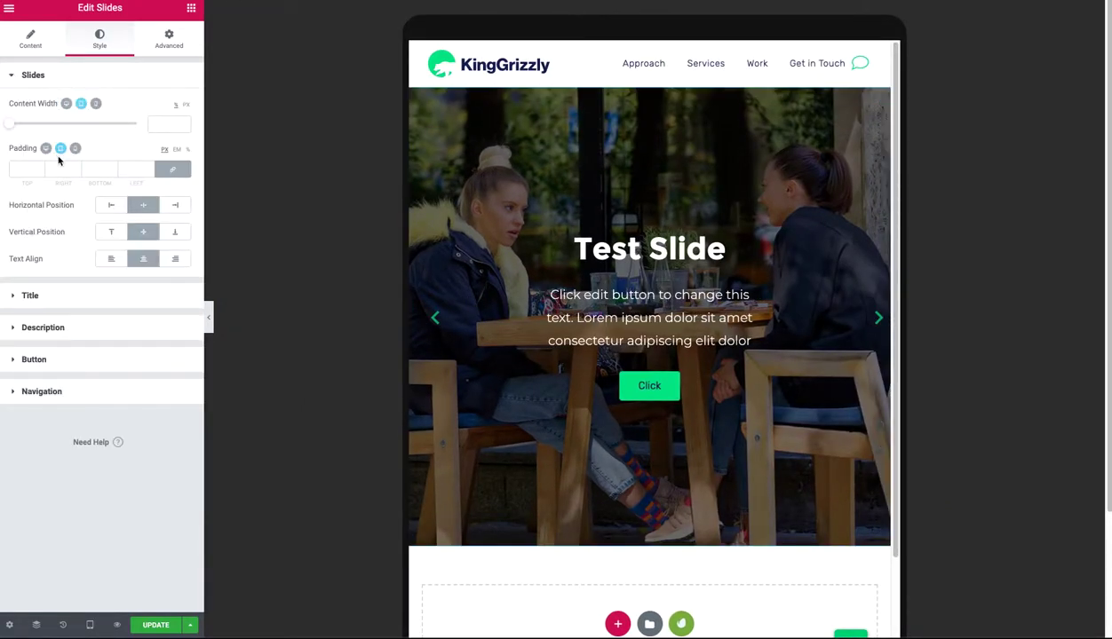
left_click(29, 52)
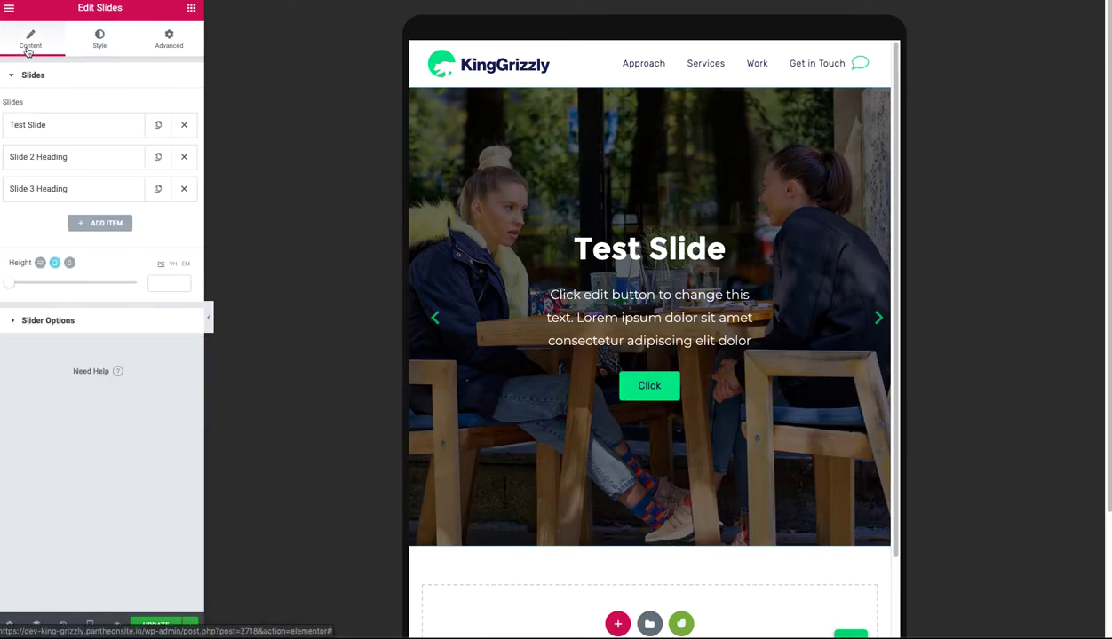
left_click(173, 265)
left_click_drag(15, 288, 70, 294)
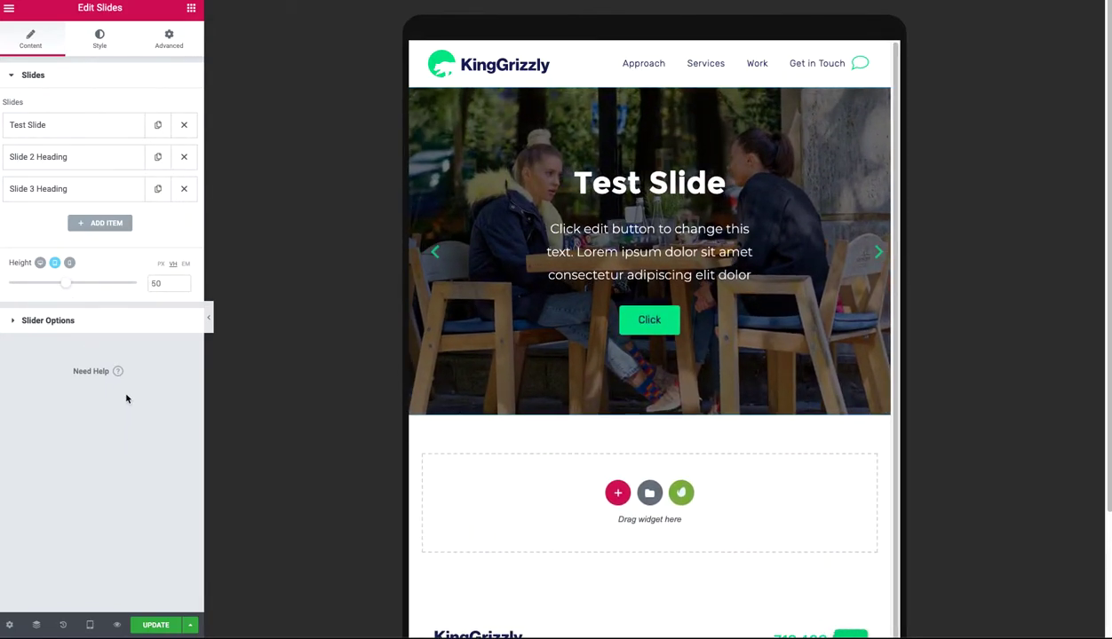
Switch the slide title's tablet font size to REM, try 21 and 1, and settle on 1.8.
left_click(100, 40)
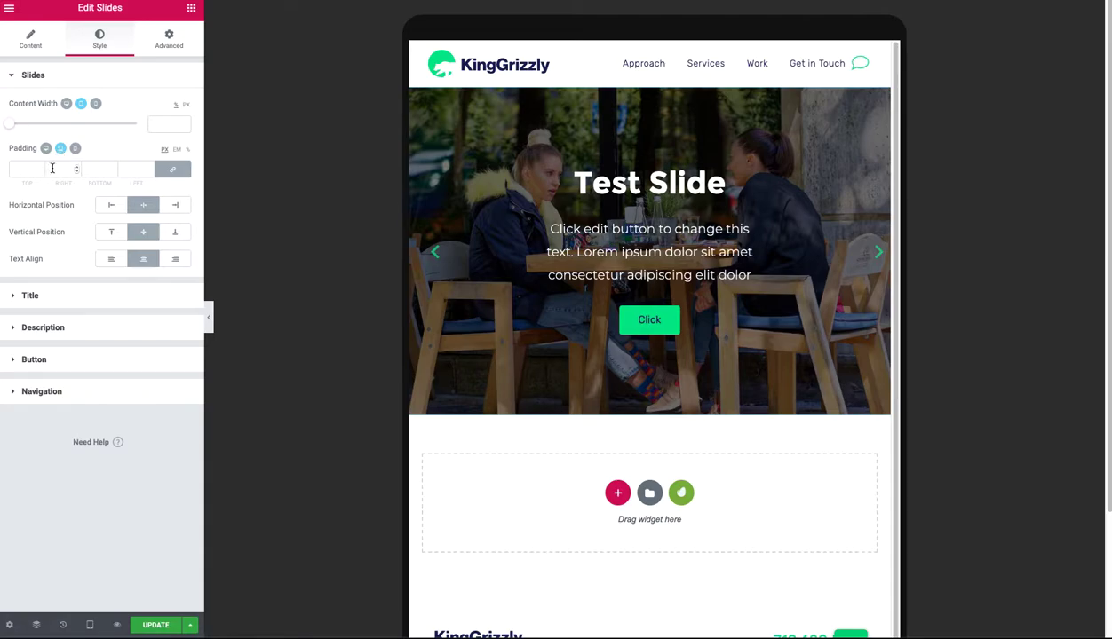
left_click(70, 302)
left_click(177, 207)
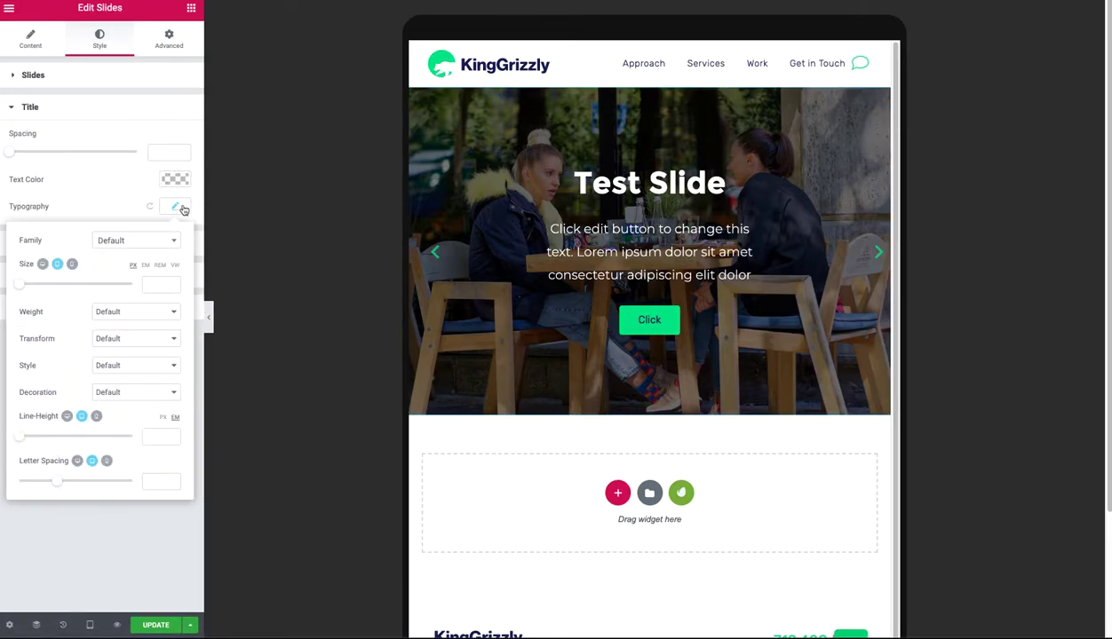
left_click(161, 266)
left_click(162, 284)
type("21")
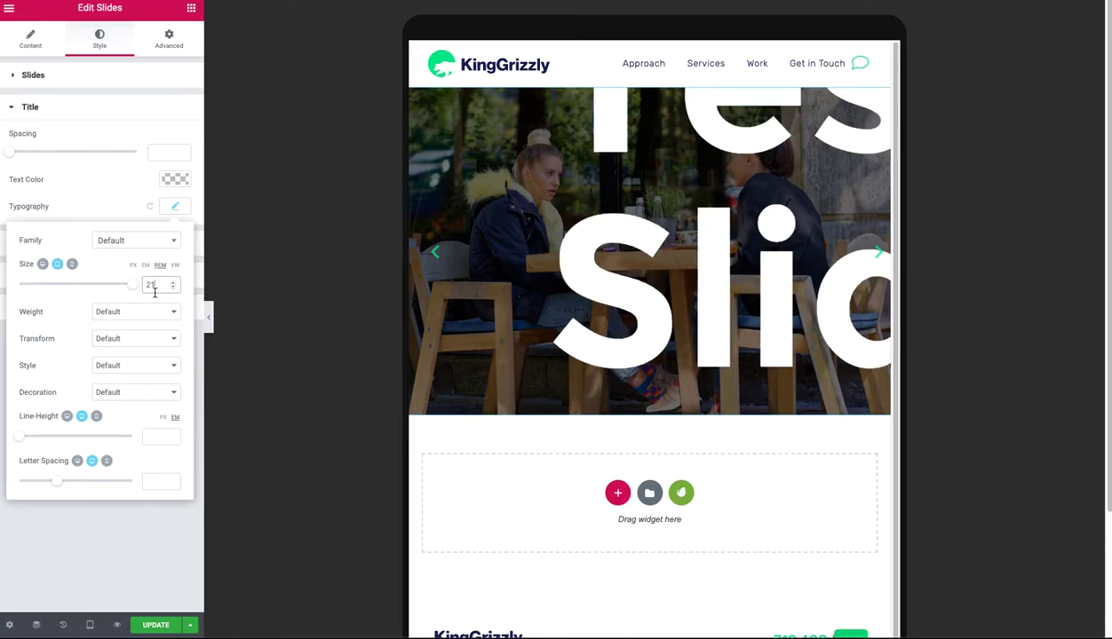
left_click_drag(153, 285, 140, 285)
type("1")
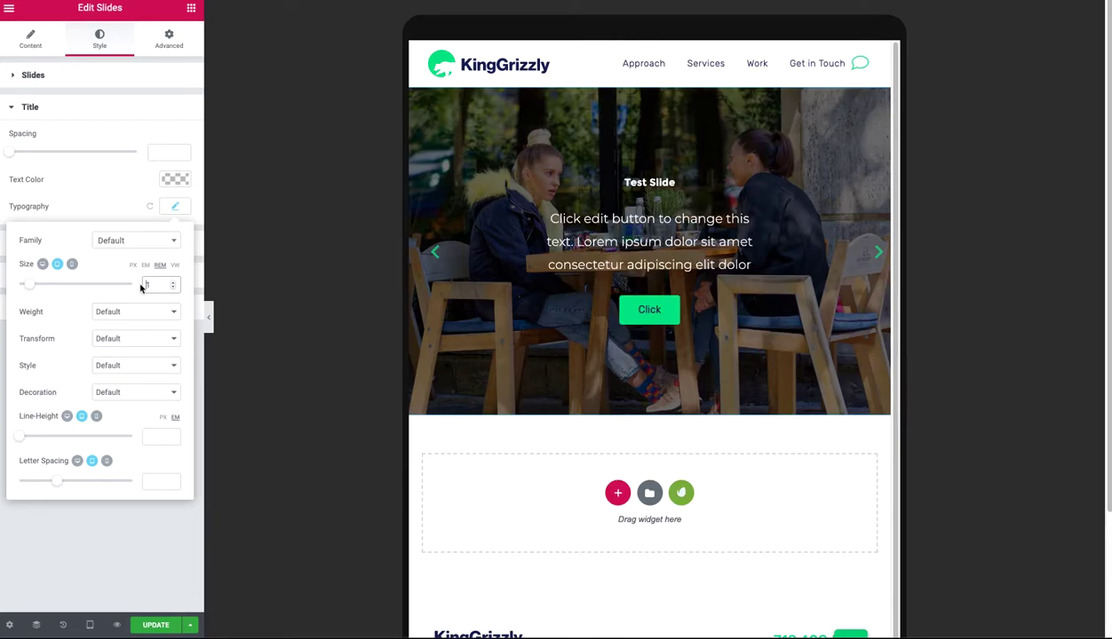
left_click_drag(25, 289, 40, 288)
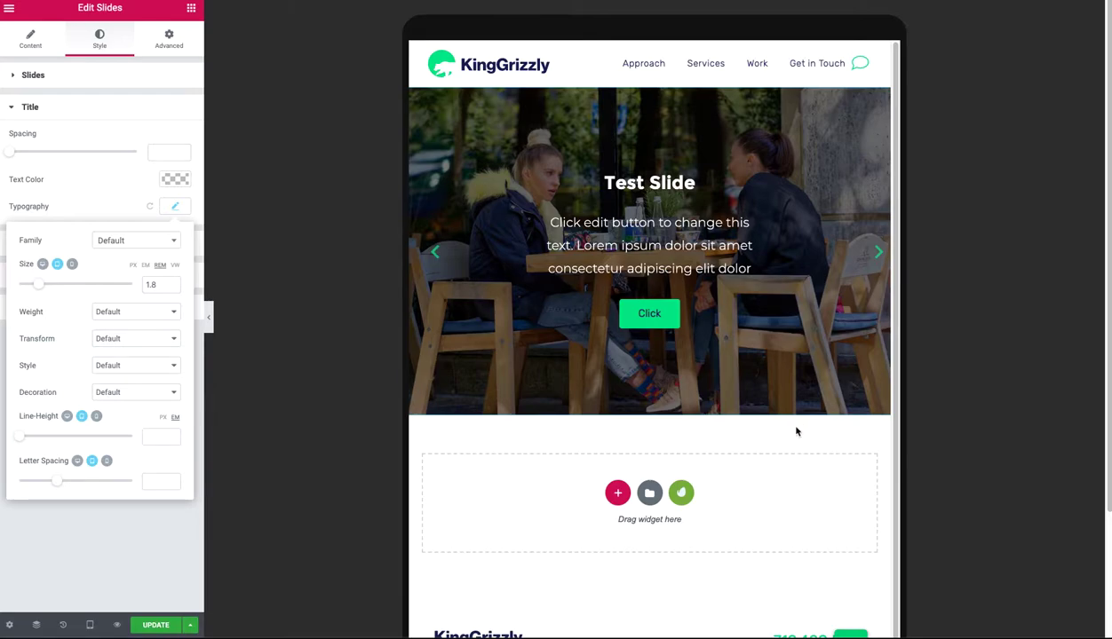
Try the Multiply blend mode on Test Slide's background overlay and return it to Normal.
left_click(34, 43)
left_click(64, 124)
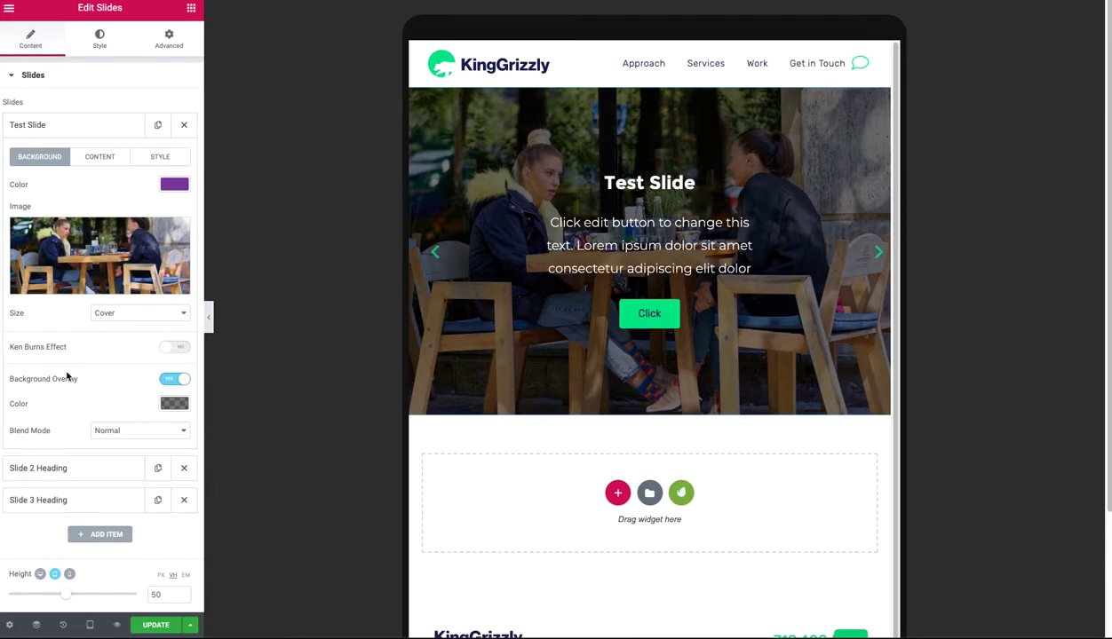
left_click(138, 432)
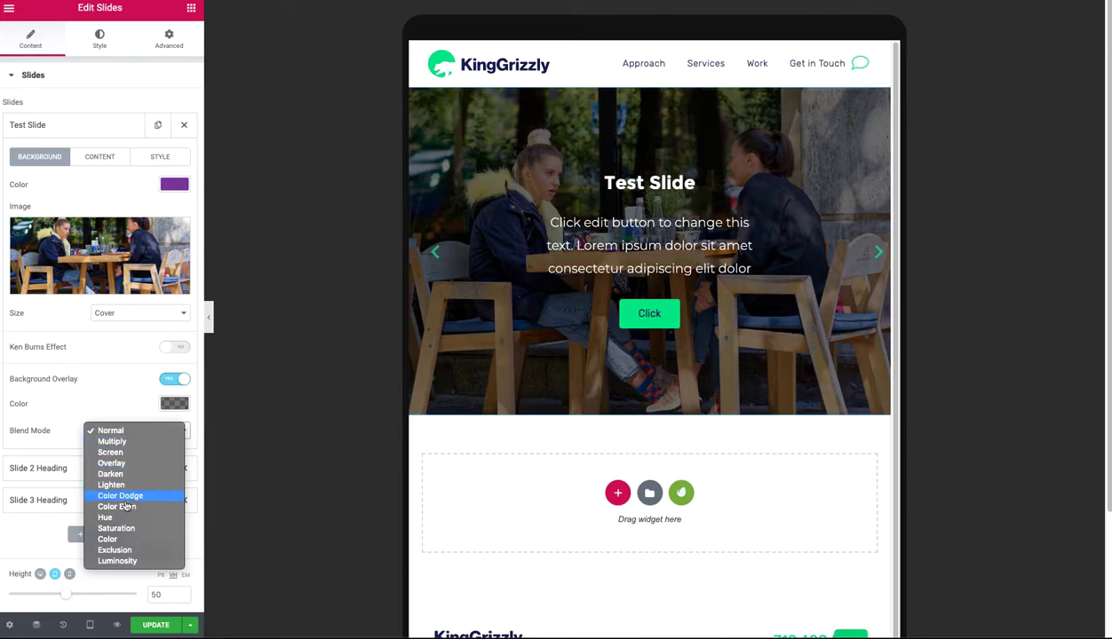
left_click(127, 445)
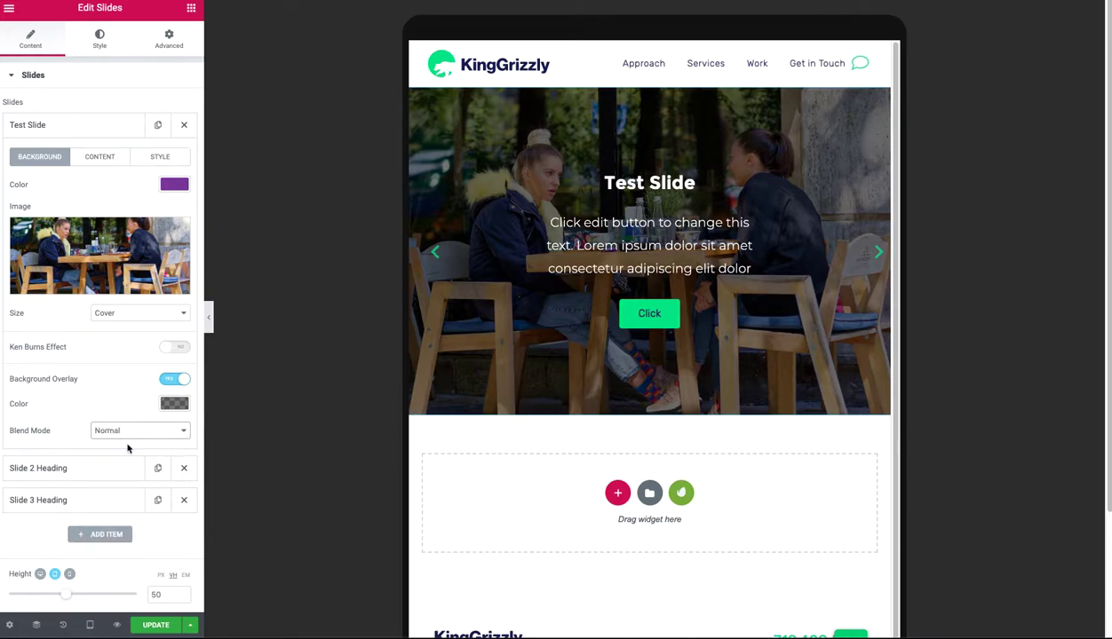
left_click(125, 431)
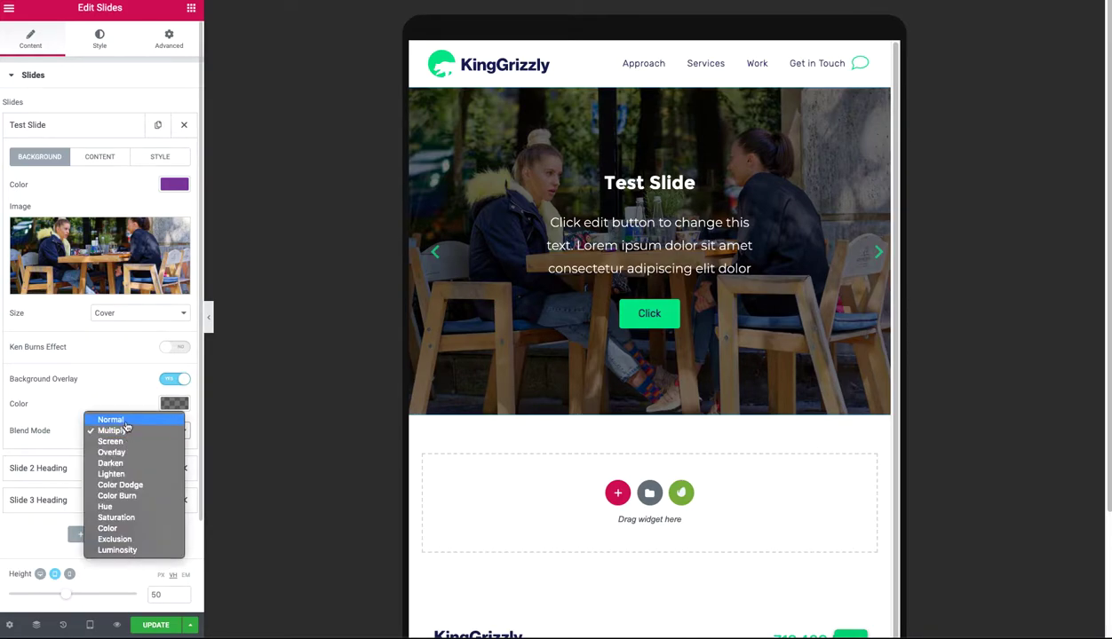
left_click(122, 418)
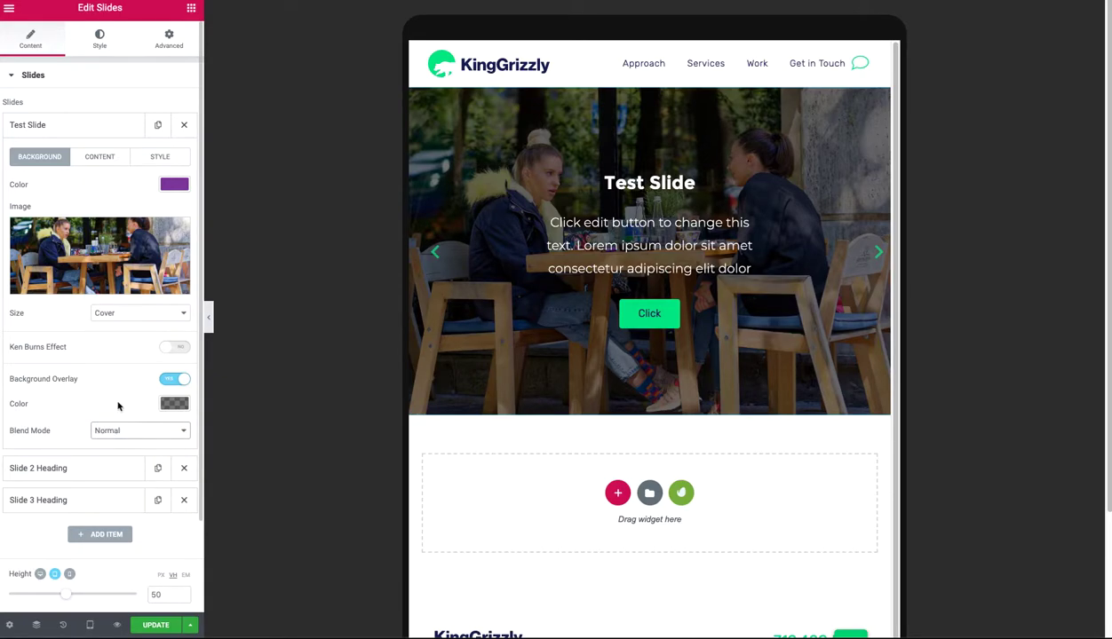
Review Test Slide's content, style and background settings, including its description text.
left_click(90, 159)
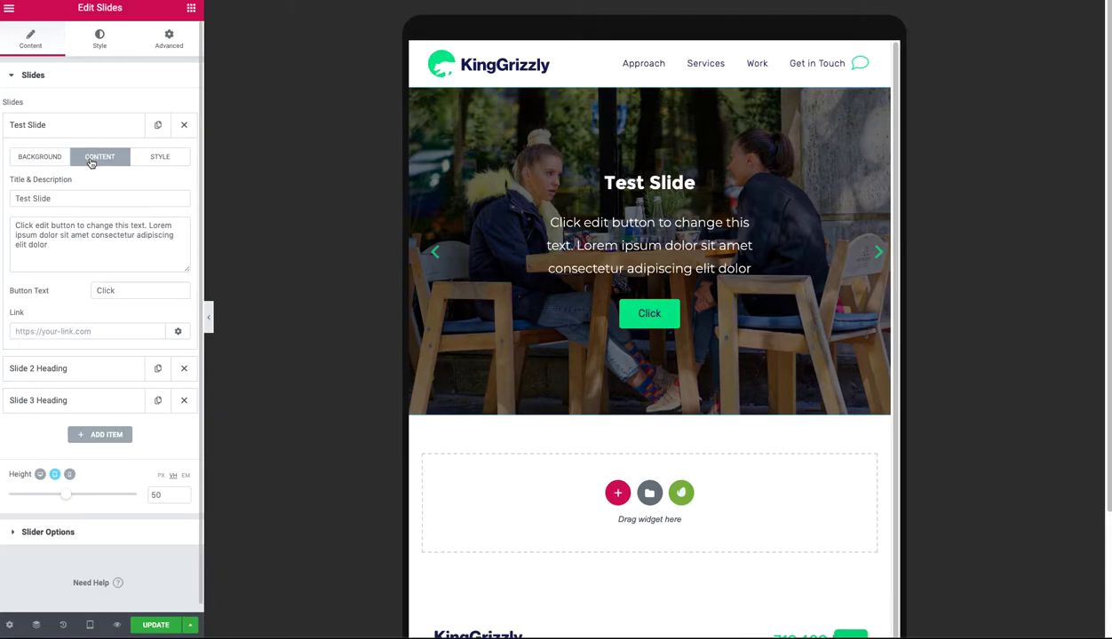
left_click(168, 164)
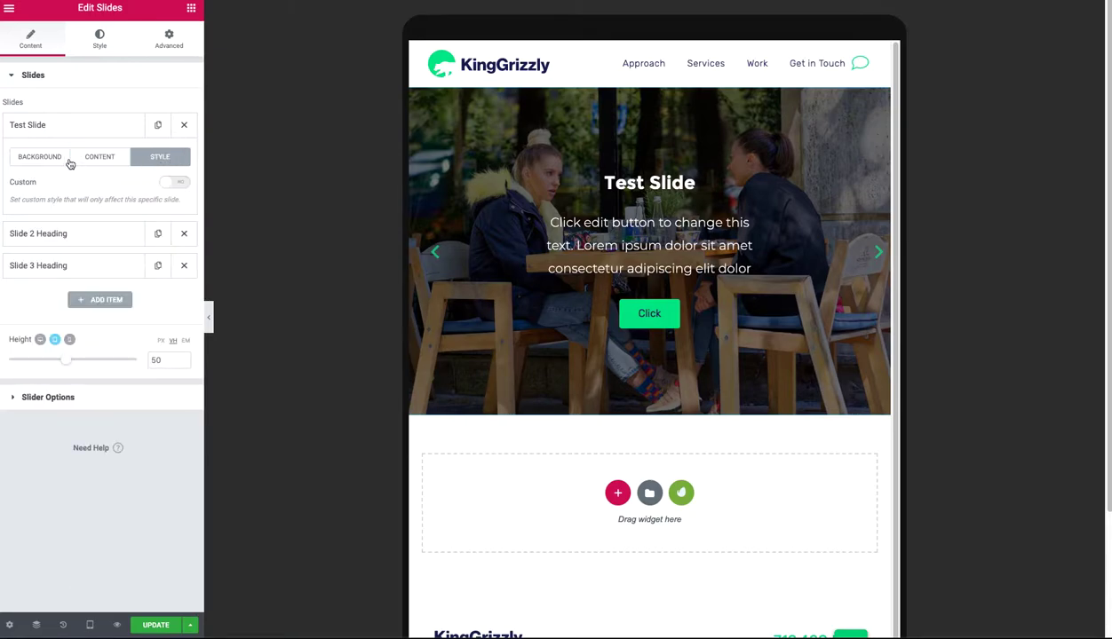
left_click(36, 162)
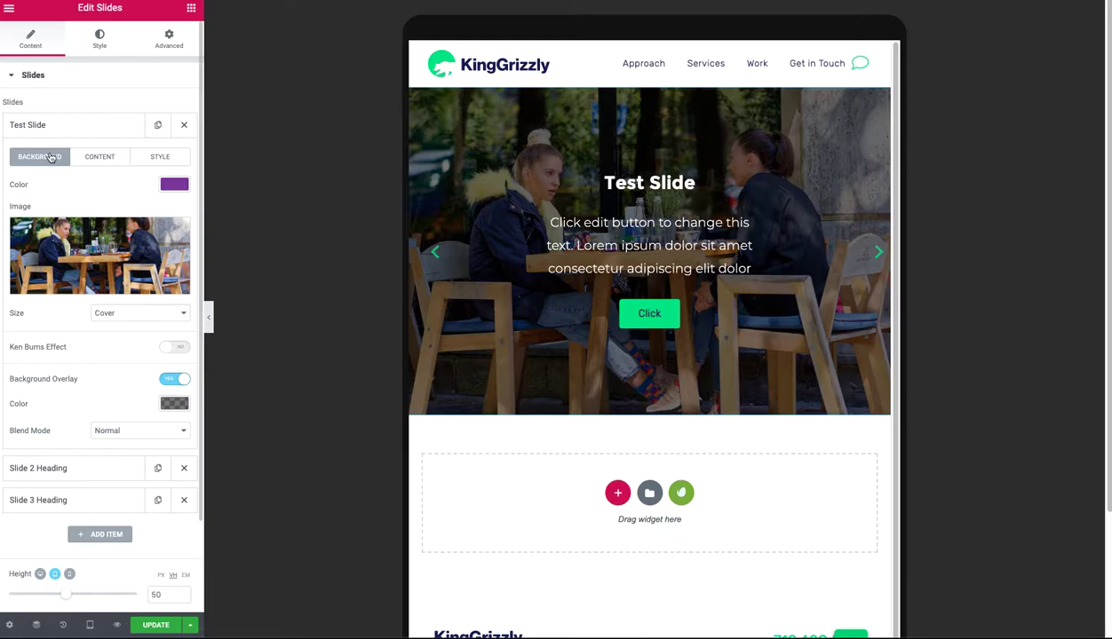
left_click(97, 160)
left_click(76, 252)
left_click_drag(59, 245, 15, 226)
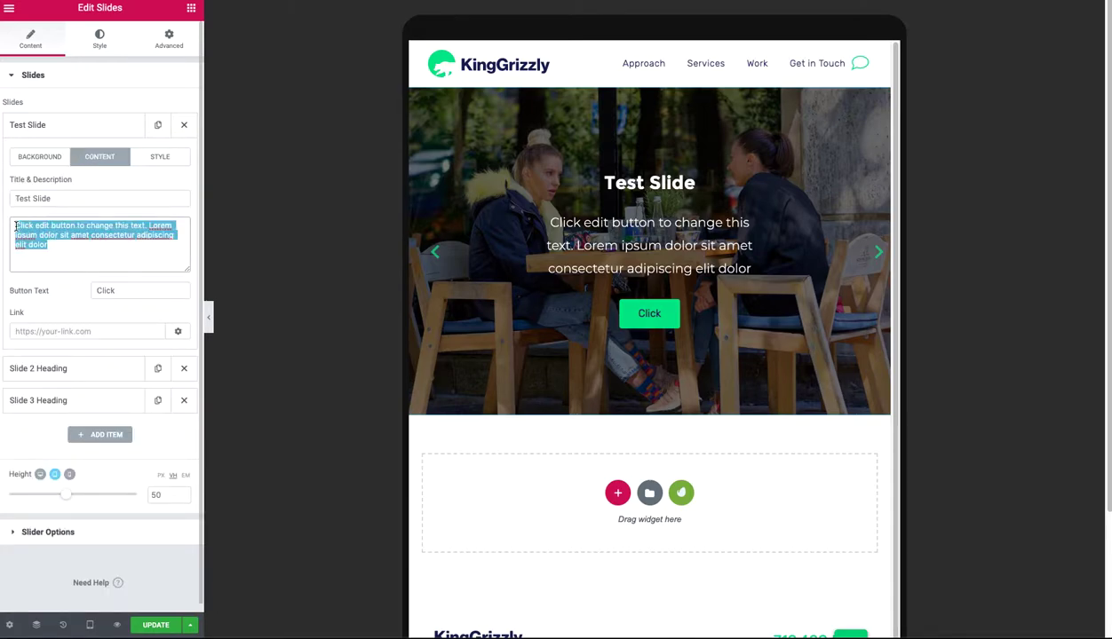
left_click(74, 253)
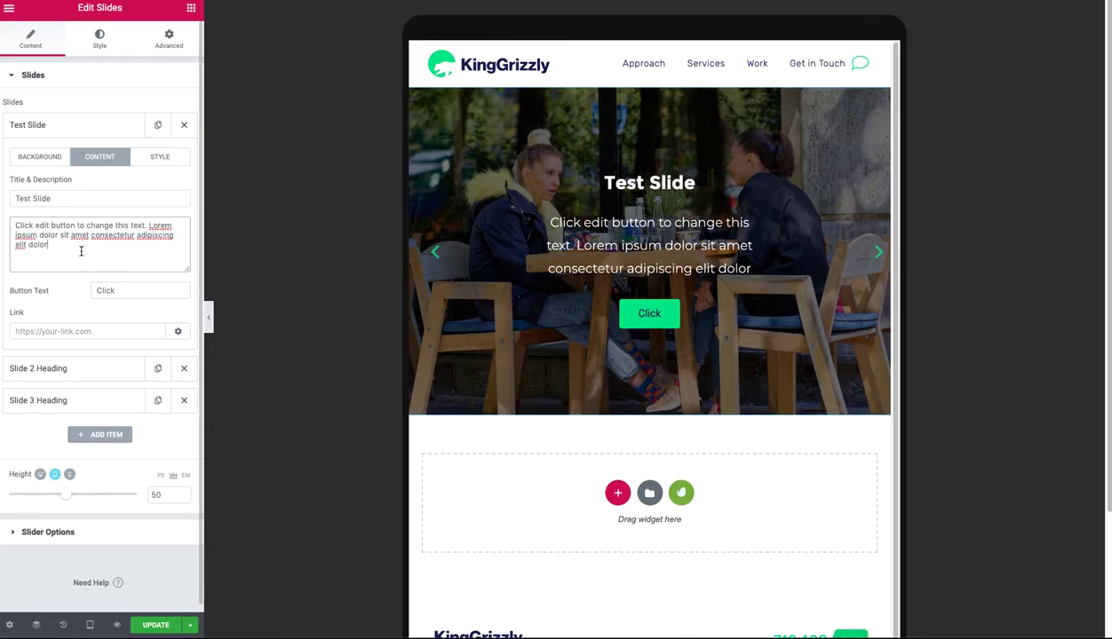